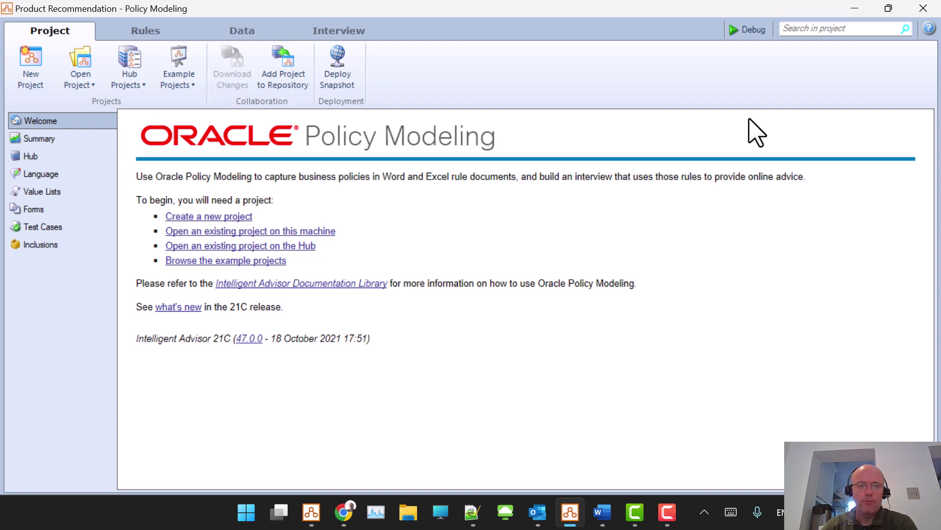
Step: Open the Example Projects gallery and scroll down to the Product Recommendation camera sample's description
{"action": "left_click", "coordinate": [185, 81]}
{"action": "scroll", "coordinate": [399, 197], "scroll_direction": "down", "scroll_amount": 15}
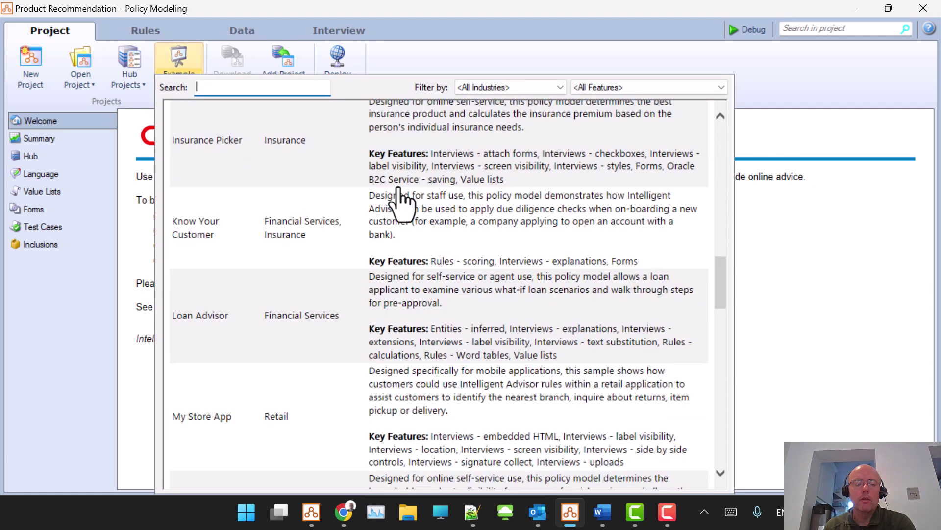
{"action": "scroll", "coordinate": [400, 196], "scroll_direction": "down", "scroll_amount": 6}
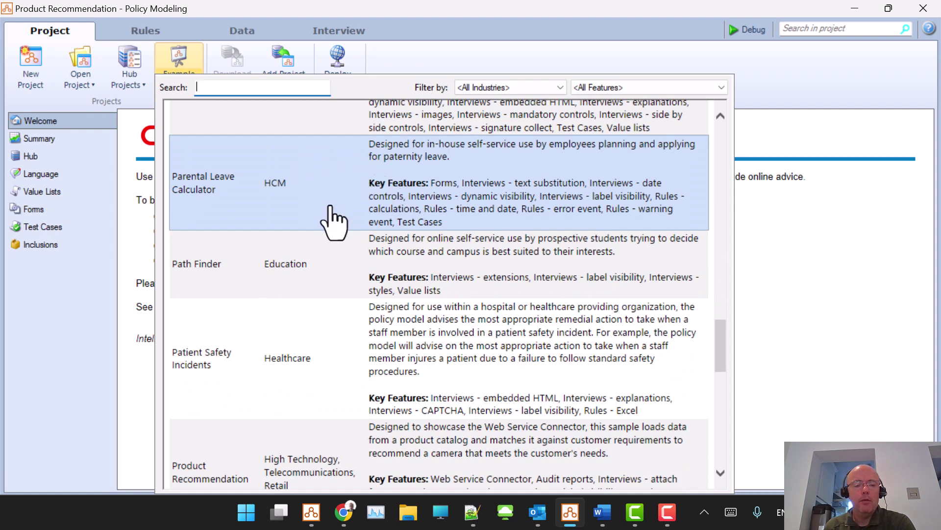
{"action": "scroll", "coordinate": [333, 221], "scroll_direction": "down", "scroll_amount": 1}
{"action": "scroll", "coordinate": [332, 221], "scroll_direction": "down", "scroll_amount": 2}
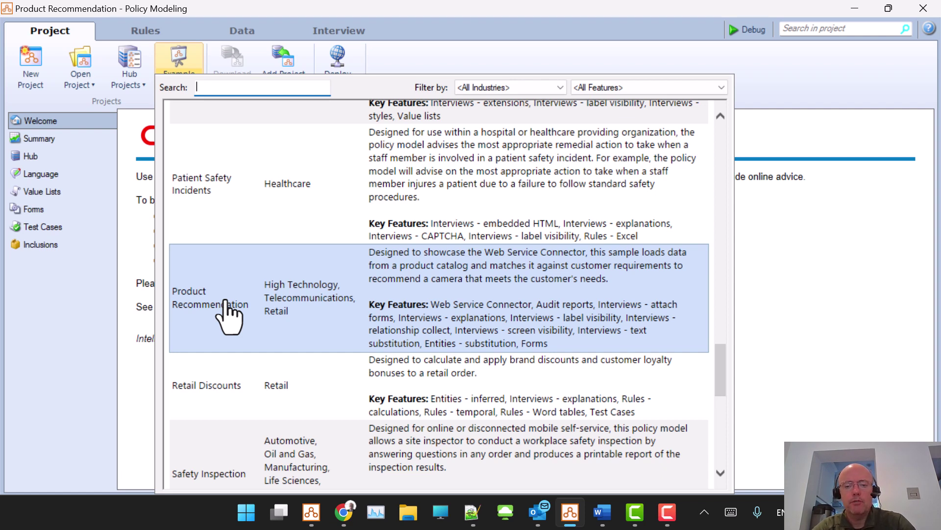
Step: Close the Example Projects gallery
{"action": "left_click", "coordinate": [247, 29]}
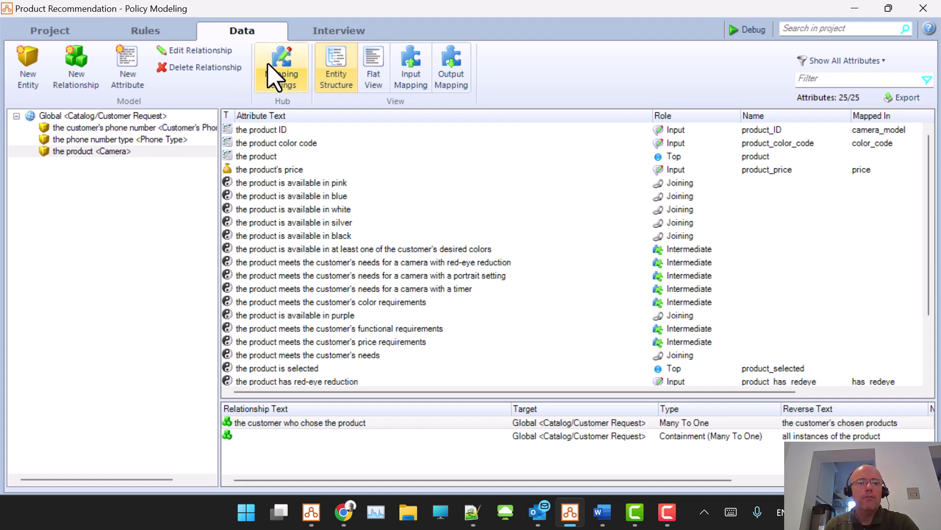
{"action": "left_click", "coordinate": [272, 74]}
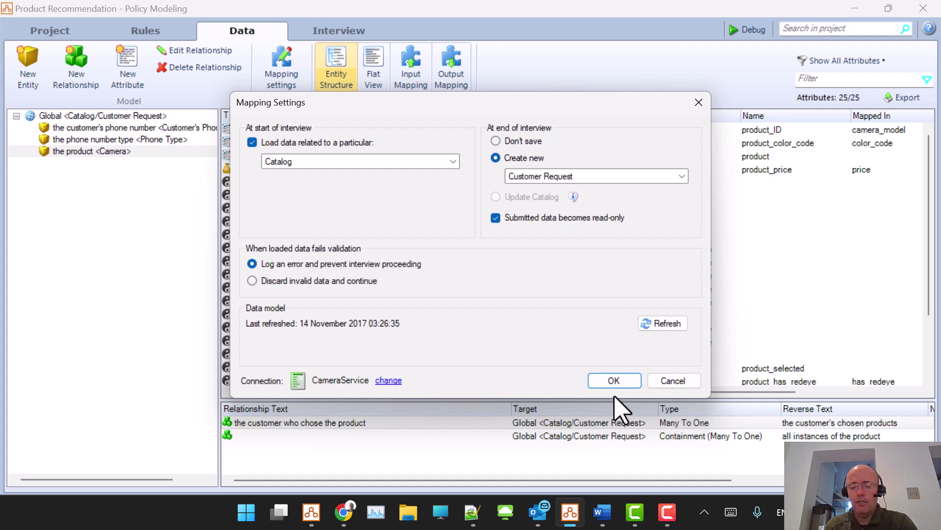
{"action": "left_click", "coordinate": [672, 381]}
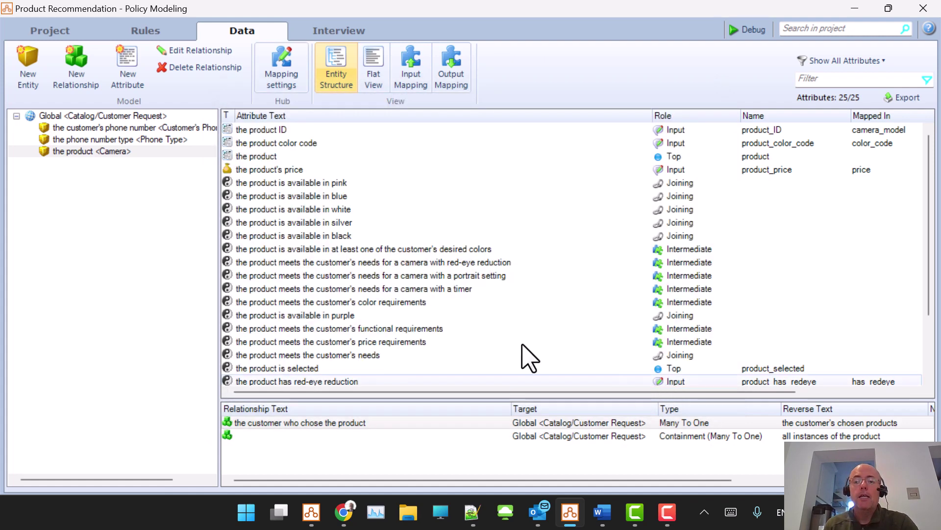
Step: Inspect the product_price attribute's details, cancel without changes, and reselect its row
{"action": "double_click", "coordinate": [337, 171]}
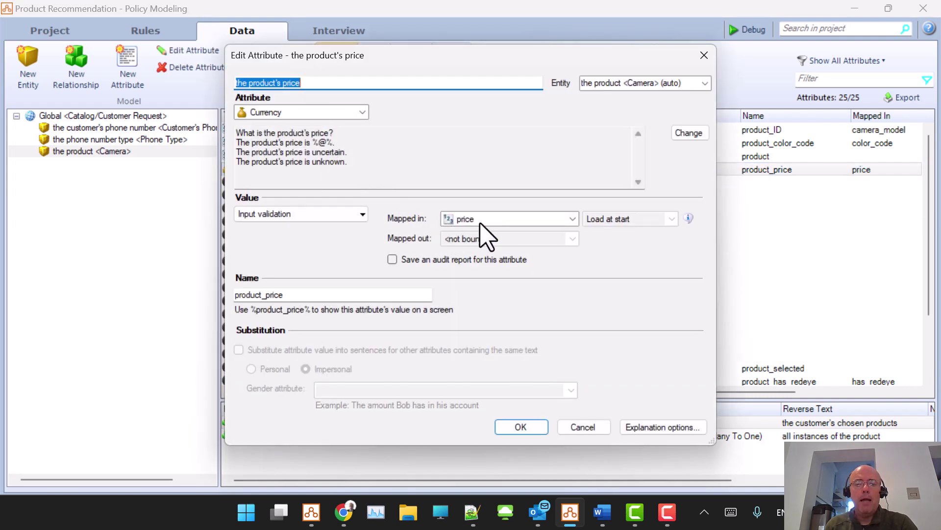
{"action": "left_click", "coordinate": [582, 430]}
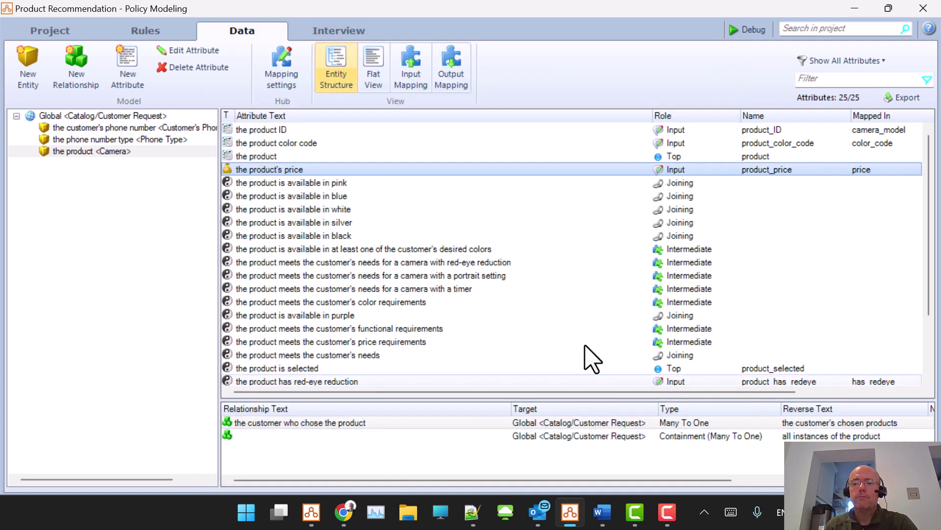
{"action": "scroll", "coordinate": [620, 298], "scroll_direction": "down", "scroll_amount": 5}
{"action": "left_click", "coordinate": [844, 391]}
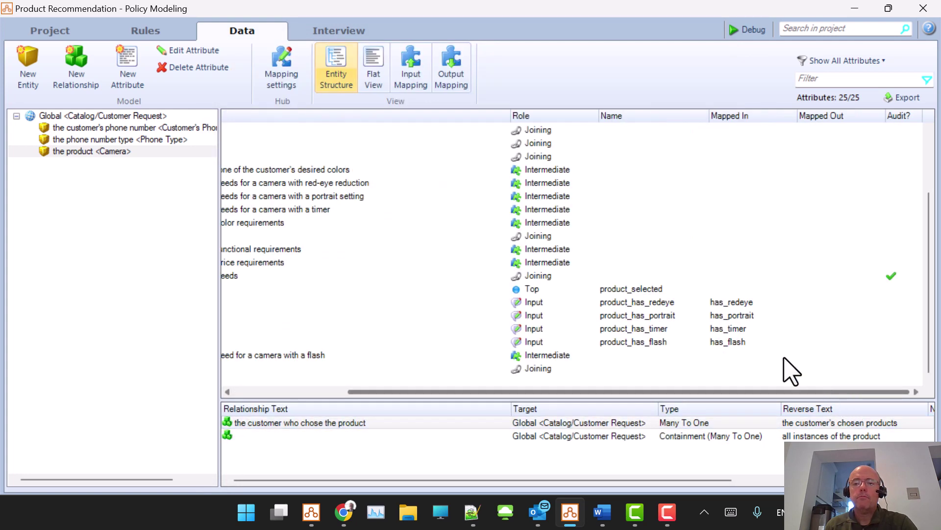
{"action": "scroll", "coordinate": [760, 327], "scroll_direction": "up", "scroll_amount": 2}
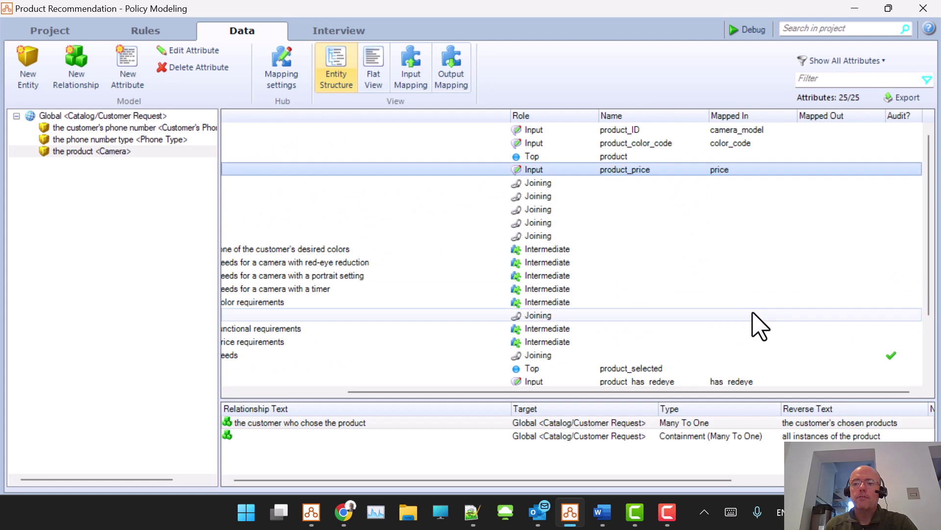
{"action": "left_click", "coordinate": [716, 170]}
Step: Inspect the Global entity's customer last name attribute, then view the Customer Request output mapping
{"action": "left_click", "coordinate": [126, 118]}
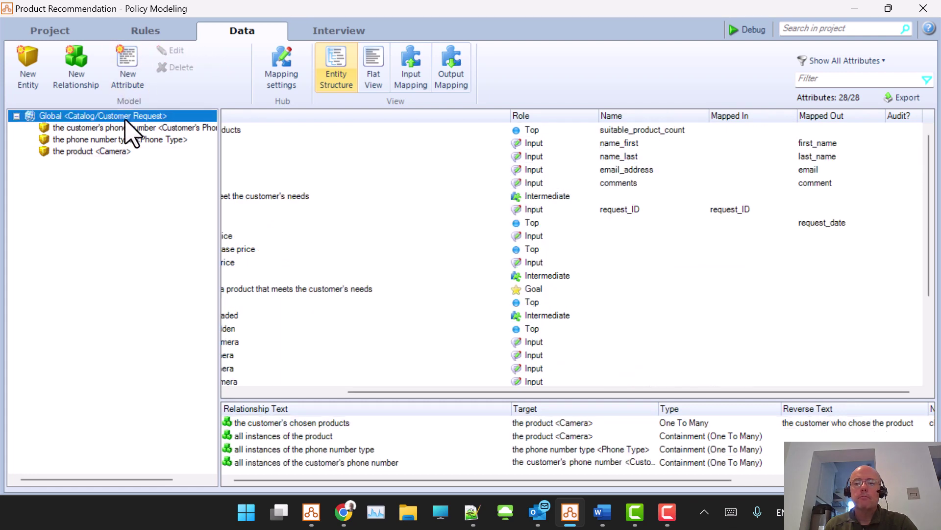
{"action": "double_click", "coordinate": [743, 157]}
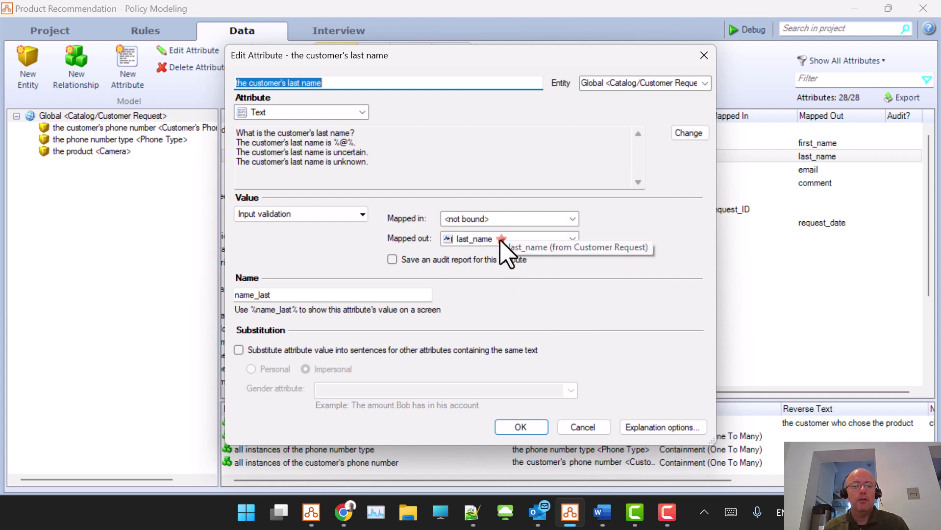
{"action": "left_click", "coordinate": [582, 429]}
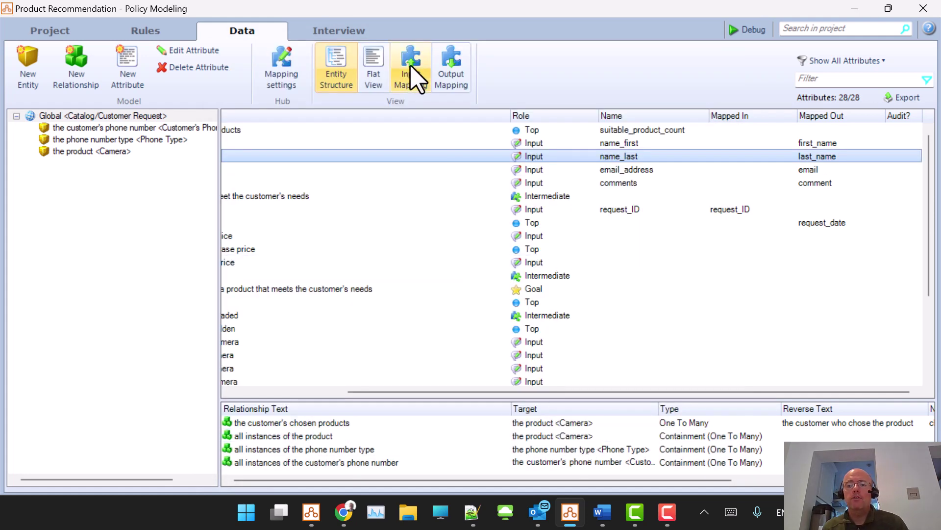
{"action": "left_click", "coordinate": [461, 78]}
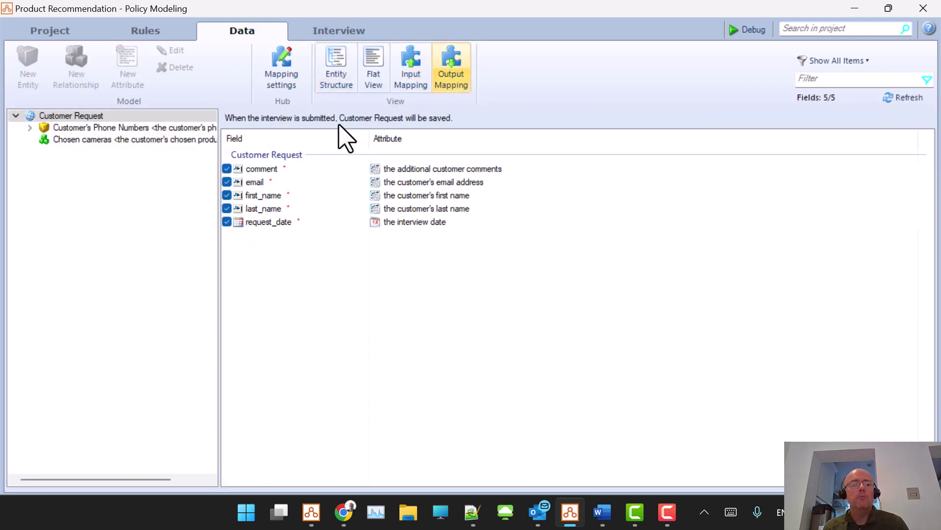
Step: Browse the Customer's Phone Numbers and Customer Request output fields, then return to Entity Structure
{"action": "left_click", "coordinate": [30, 127]}
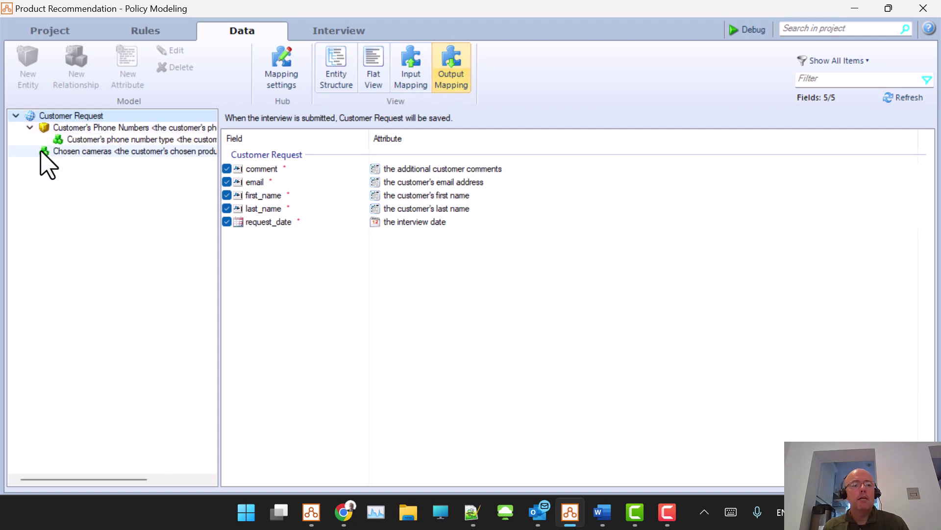
{"action": "left_click", "coordinate": [86, 129]}
{"action": "left_click", "coordinate": [30, 128]}
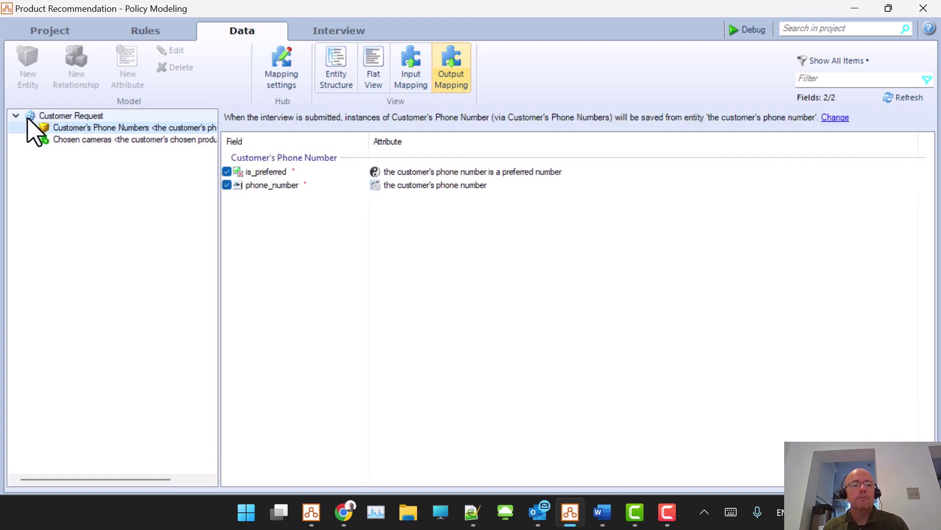
{"action": "left_click", "coordinate": [27, 117]}
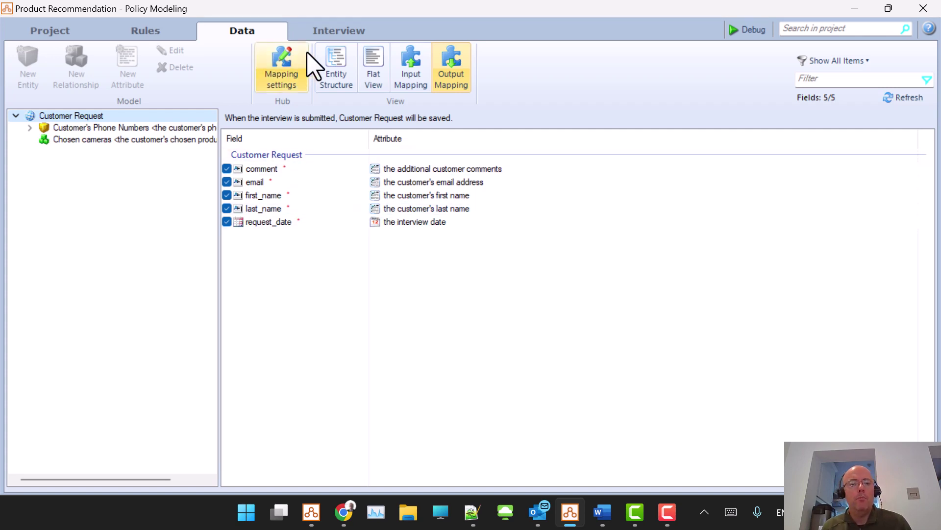
{"action": "left_click", "coordinate": [338, 71]}
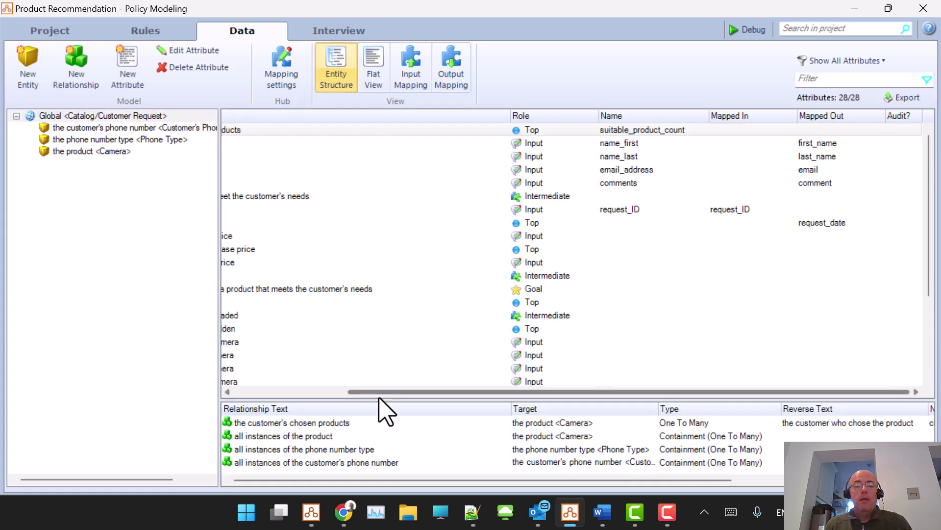
Step: Select the Camera entity and inspect its Many To One relationship 'the customer who chose the product'
{"action": "left_click_drag", "start_coordinate": [358, 391], "coordinate": [249, 391]}
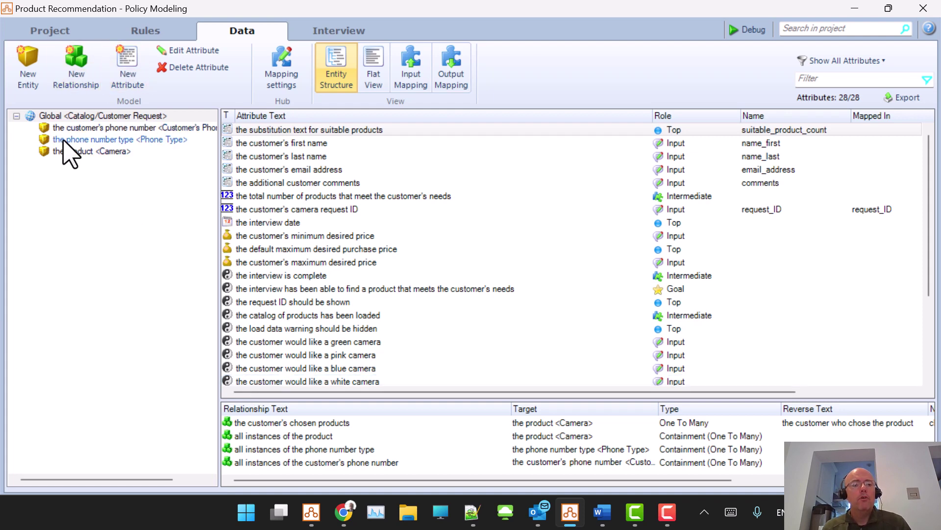
{"action": "left_click", "coordinate": [85, 152]}
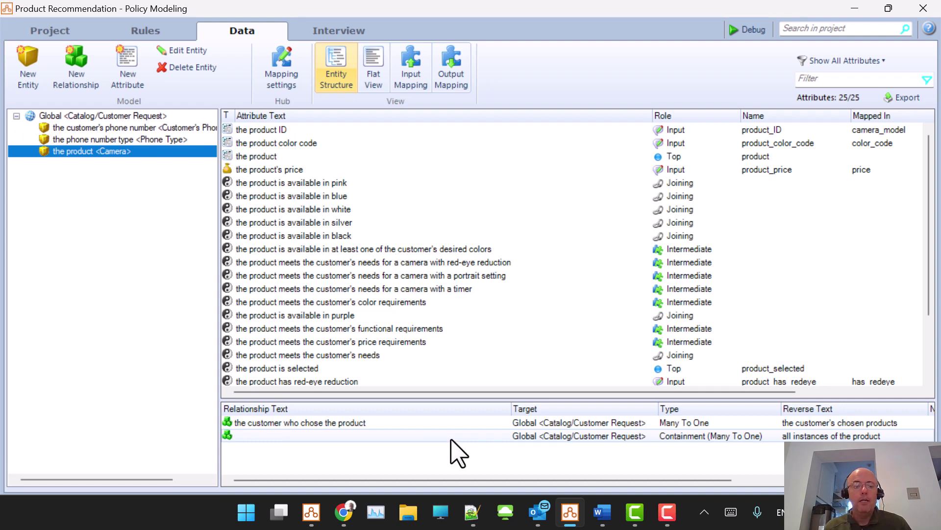
{"action": "left_click", "coordinate": [405, 425]}
{"action": "double_click", "coordinate": [403, 426]}
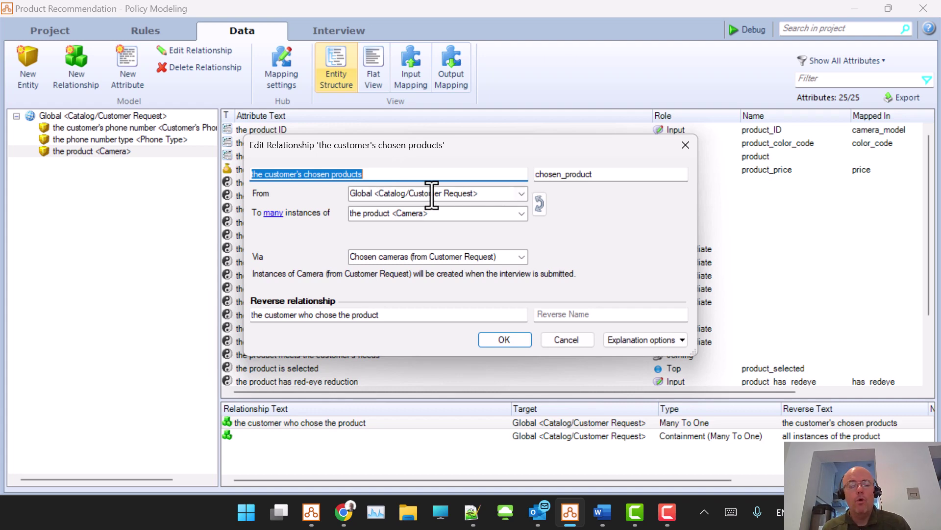
{"action": "left_click", "coordinate": [566, 340]}
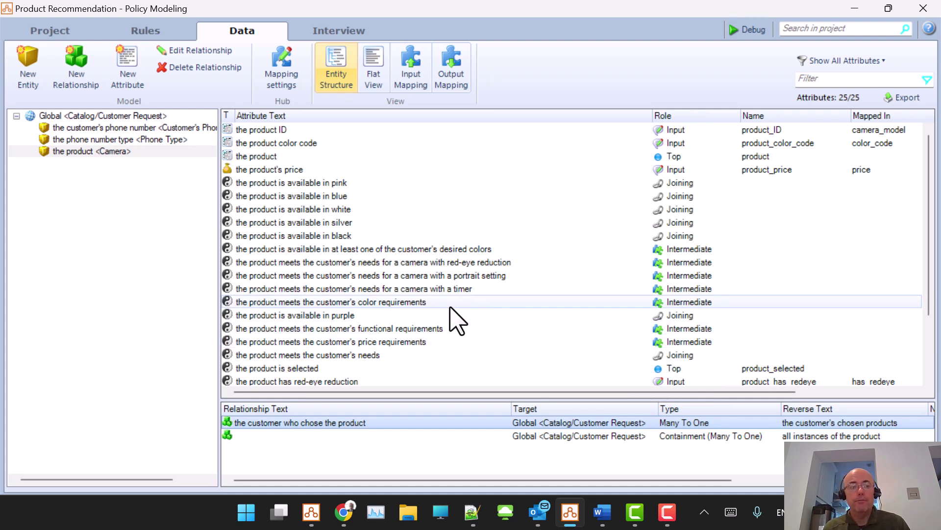
Step: View the phone number type and customer's phone number entity info cards, then return to Welcome
{"action": "left_click", "coordinate": [116, 139]}
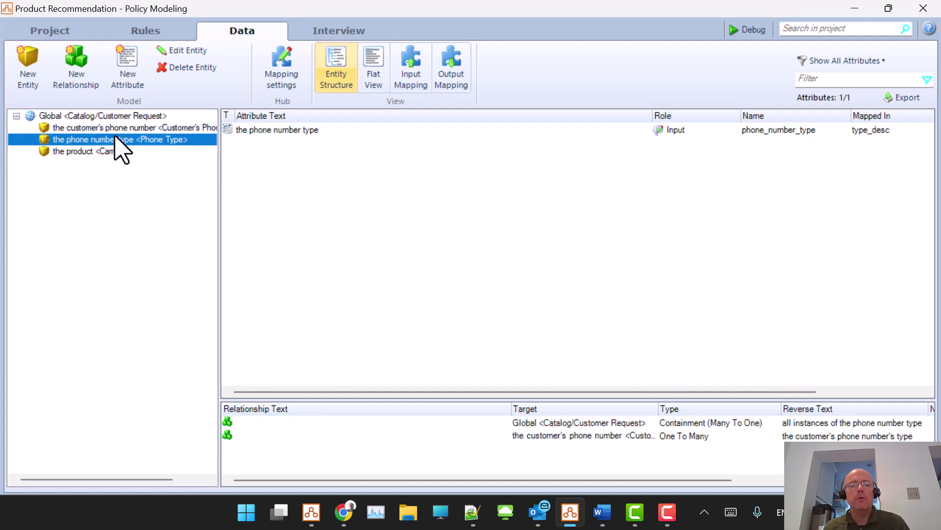
{"action": "mouse_move", "coordinate": [115, 139]}
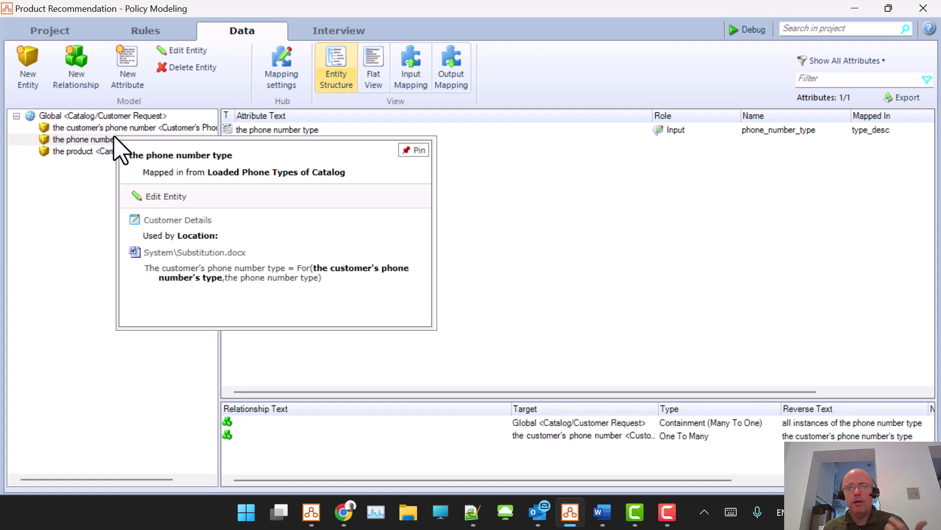
{"action": "left_click", "coordinate": [91, 128]}
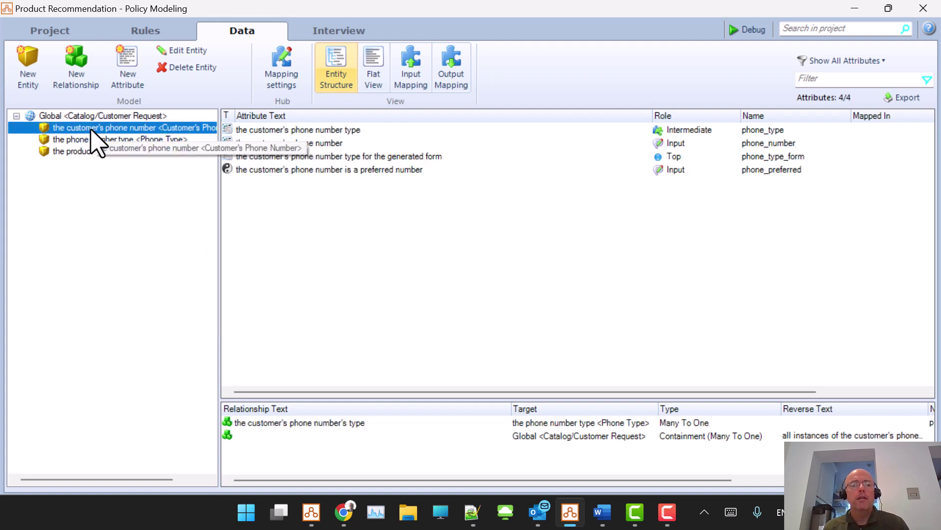
{"action": "mouse_move", "coordinate": [91, 128]}
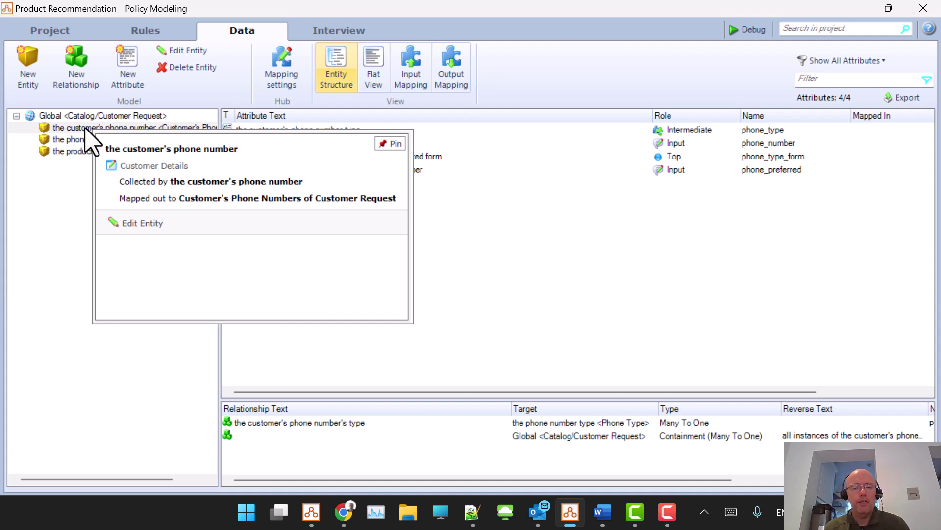
{"action": "left_click", "coordinate": [649, 297]}
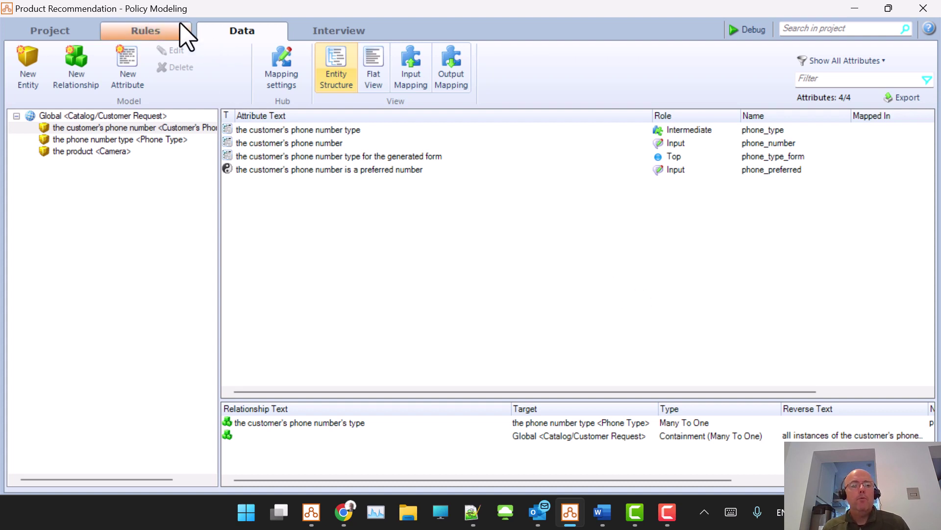
{"action": "left_click", "coordinate": [32, 35]}
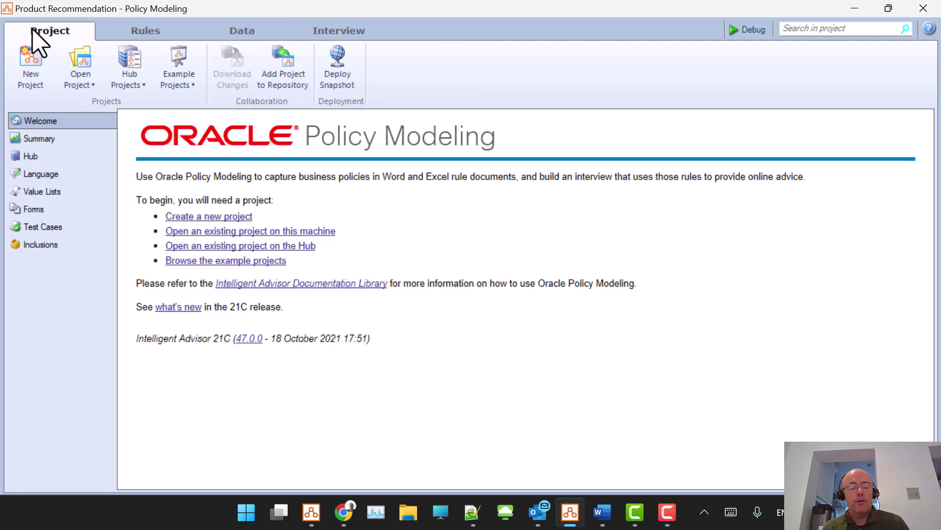
Step: Review the Product Order form, then show the Order Form Generation interview screen
{"action": "left_click", "coordinate": [48, 210]}
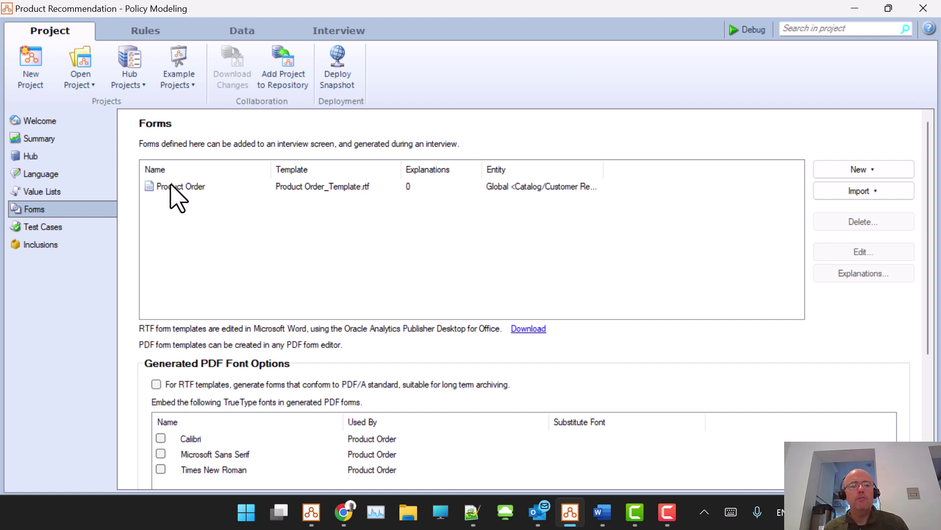
{"action": "left_click", "coordinate": [312, 30]}
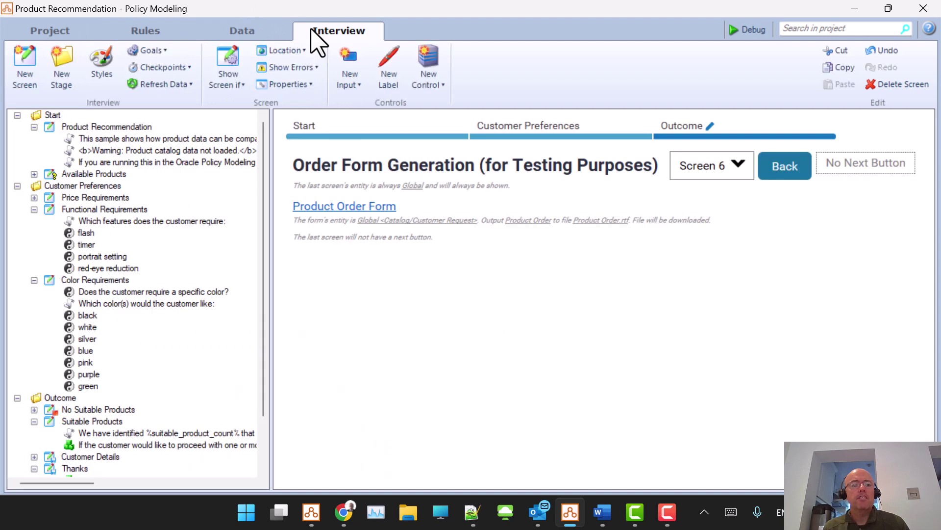
Step: View the Product Recommendation and Available Products screens, checking Available Products' Show Screen if condition
{"action": "left_click", "coordinate": [34, 126]}
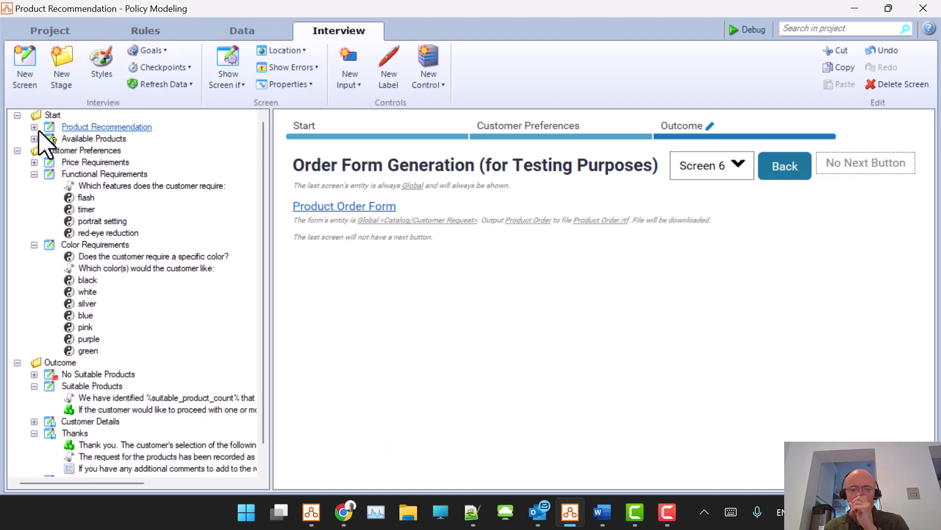
{"action": "left_click", "coordinate": [82, 126]}
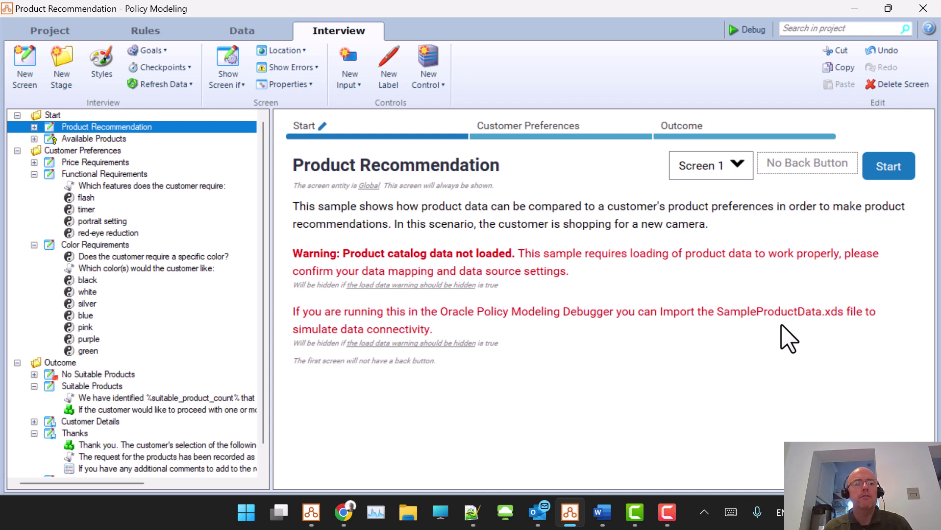
{"action": "left_click", "coordinate": [103, 138]}
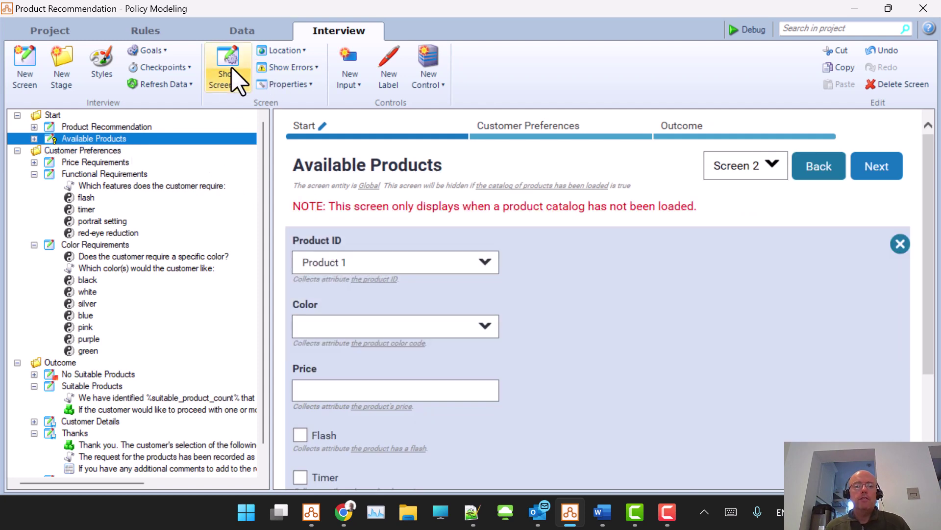
{"action": "left_click", "coordinate": [227, 84]}
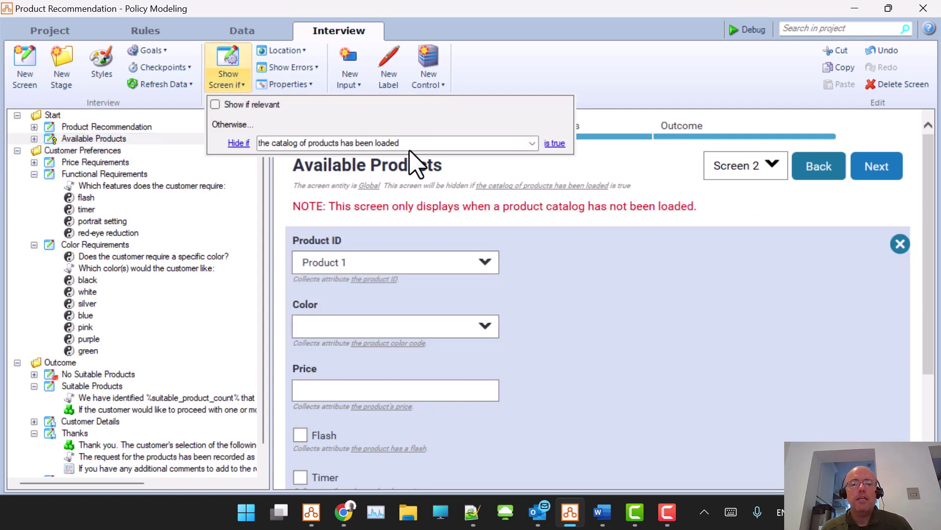
{"action": "left_click", "coordinate": [501, 70]}
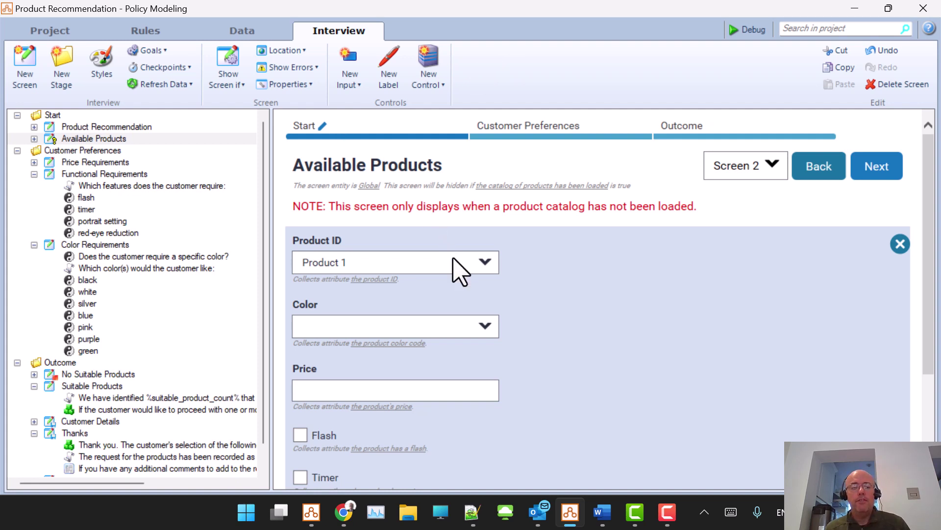
Step: View the Price and Functional Requirements screens, selecting the flash input, then switch to Word
{"action": "scroll", "coordinate": [454, 267], "scroll_direction": "down", "scroll_amount": 3}
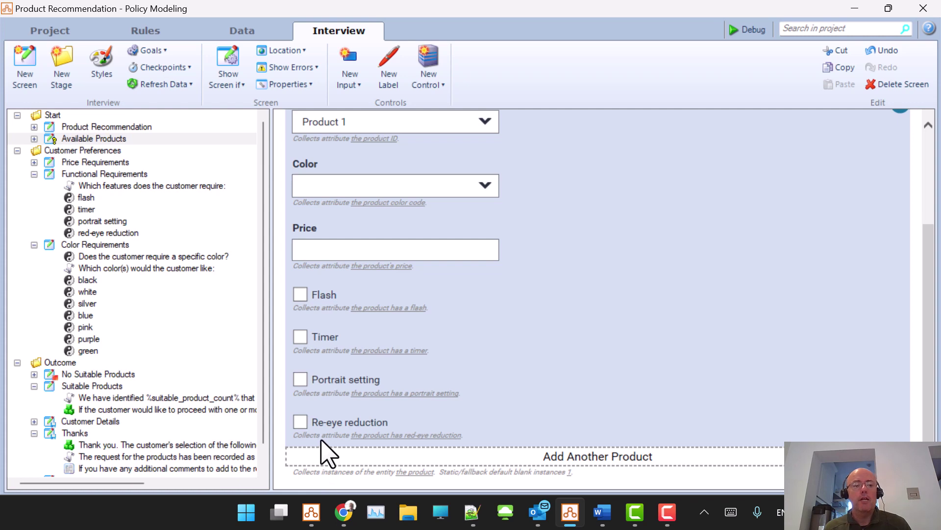
{"action": "left_click", "coordinate": [105, 163]}
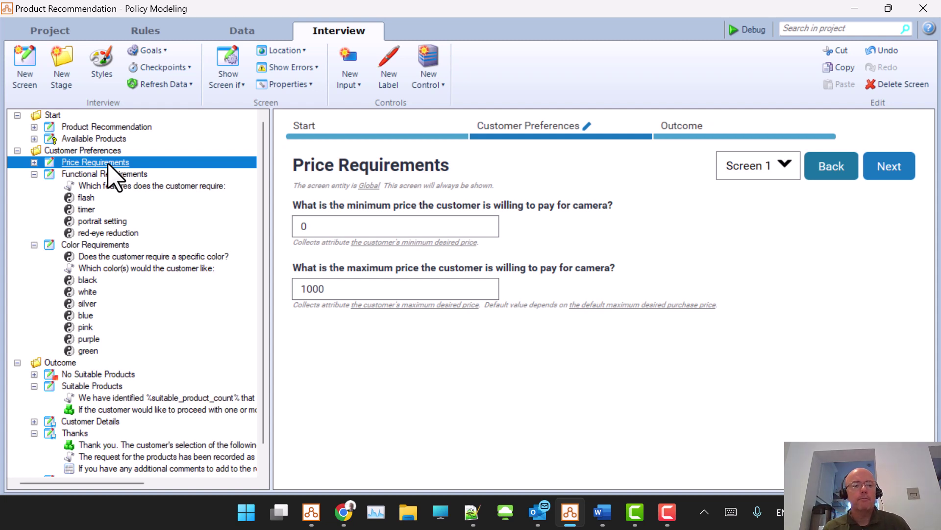
{"action": "left_click", "coordinate": [128, 174]}
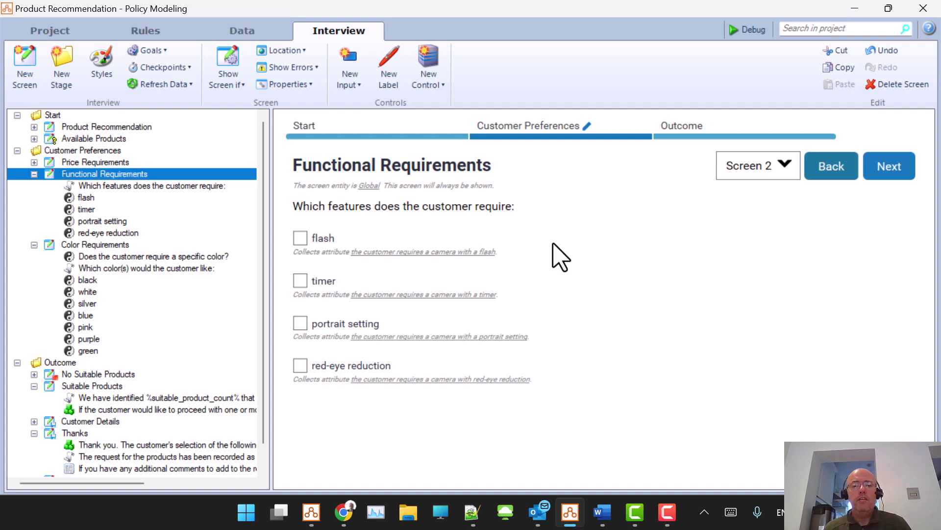
{"action": "left_click", "coordinate": [423, 251]}
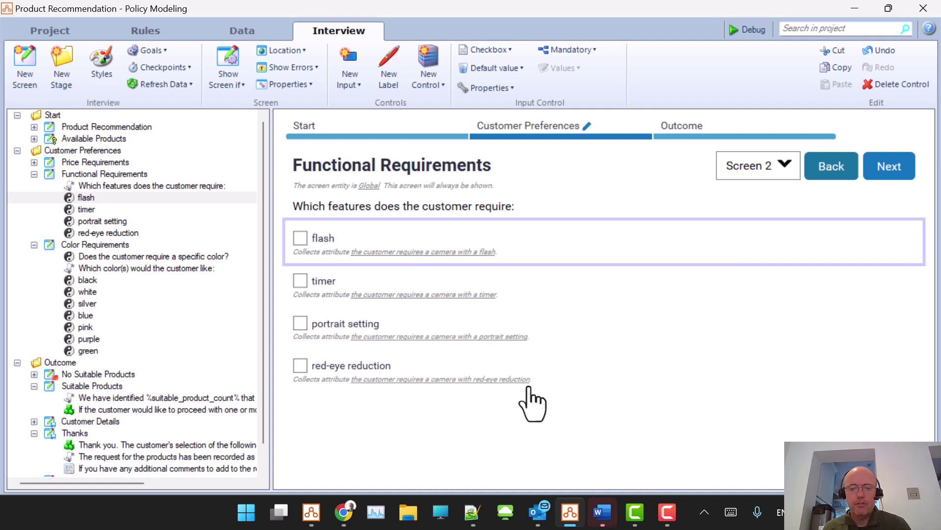
{"action": "key", "text": "alt+Tab"}
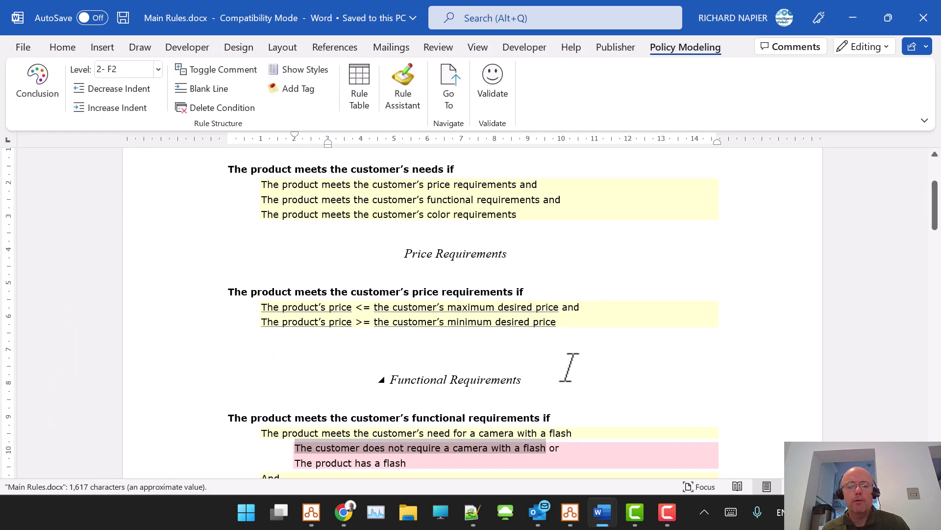
Step: Read through the Functional Requirements rules in Main Rules.docx
{"action": "scroll", "coordinate": [567, 368], "scroll_direction": "down", "scroll_amount": 4}
{"action": "left_click", "coordinate": [578, 324]}
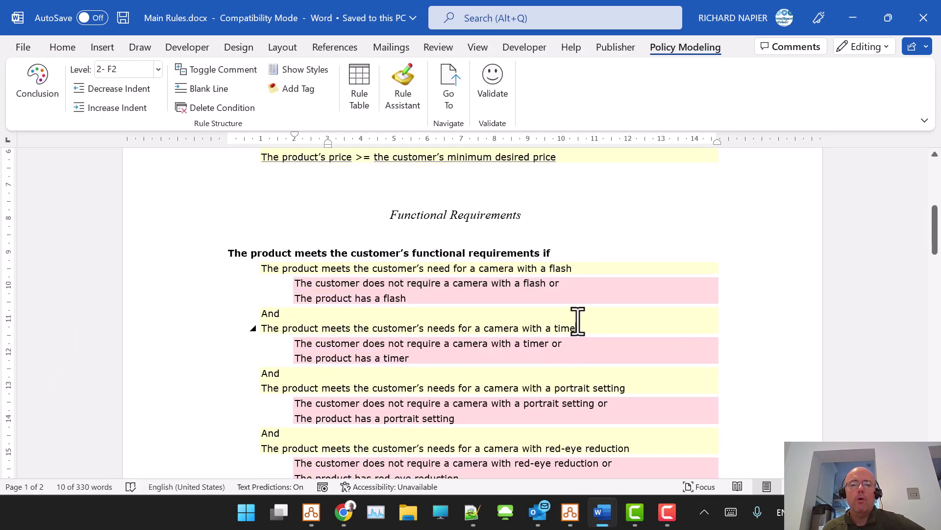
{"action": "scroll", "coordinate": [563, 268], "scroll_direction": "down", "scroll_amount": 1}
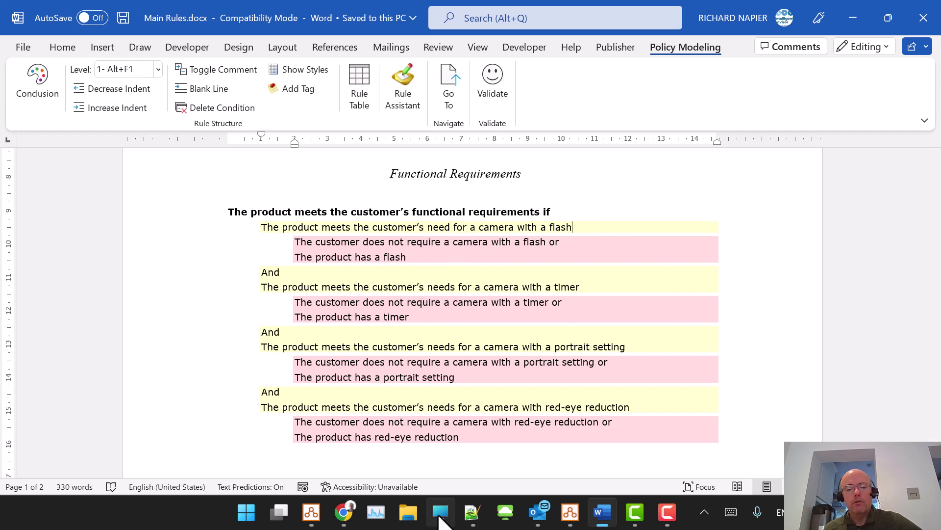
{"action": "scroll", "coordinate": [556, 215], "scroll_direction": "down", "scroll_amount": 1}
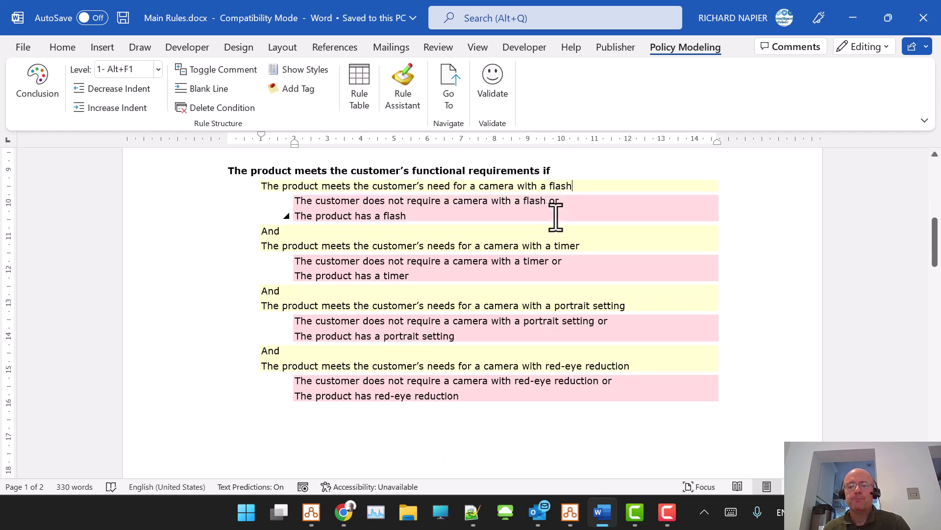
{"action": "scroll", "coordinate": [556, 216], "scroll_direction": "down", "scroll_amount": 10}
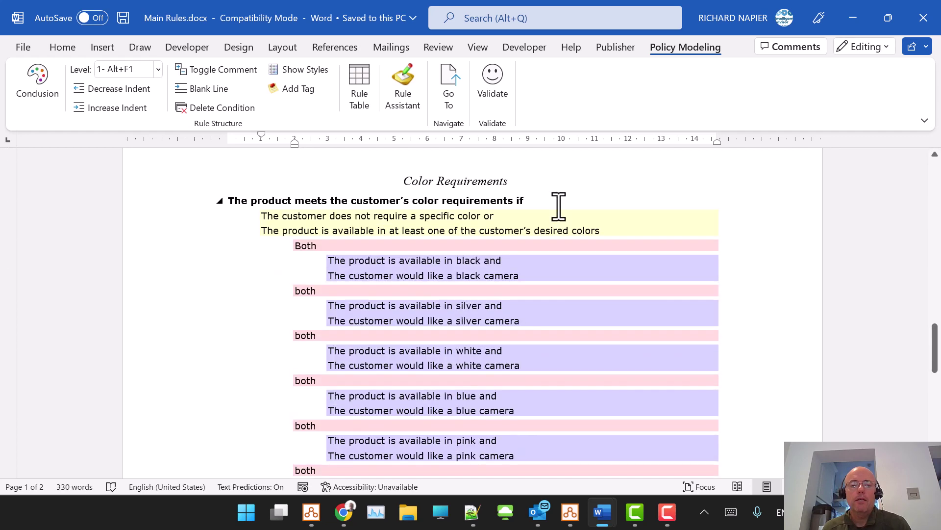
{"action": "scroll", "coordinate": [559, 206], "scroll_direction": "down", "scroll_amount": 1}
{"action": "scroll", "coordinate": [643, 204], "scroll_direction": "up", "scroll_amount": 1}
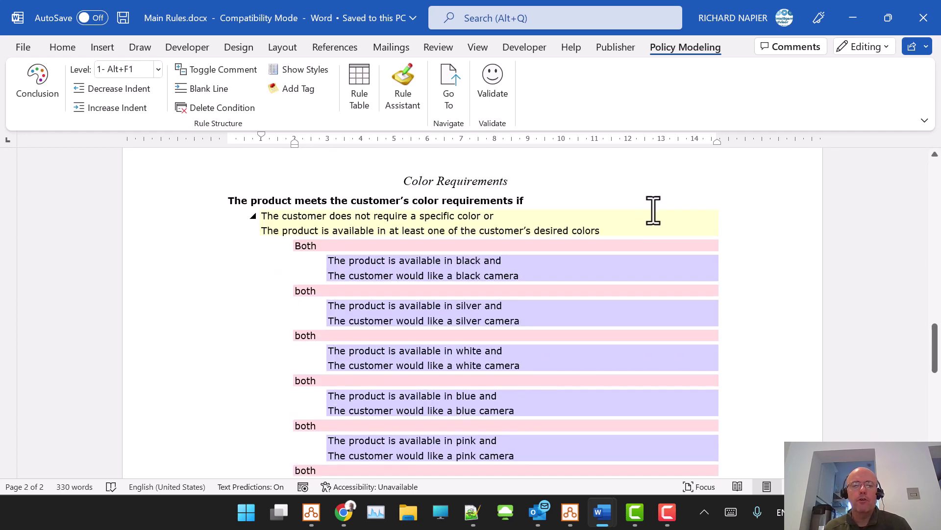
Step: Review the Color Requirements conditions, including the black colour condition, then close Word
{"action": "left_click", "coordinate": [515, 216]}
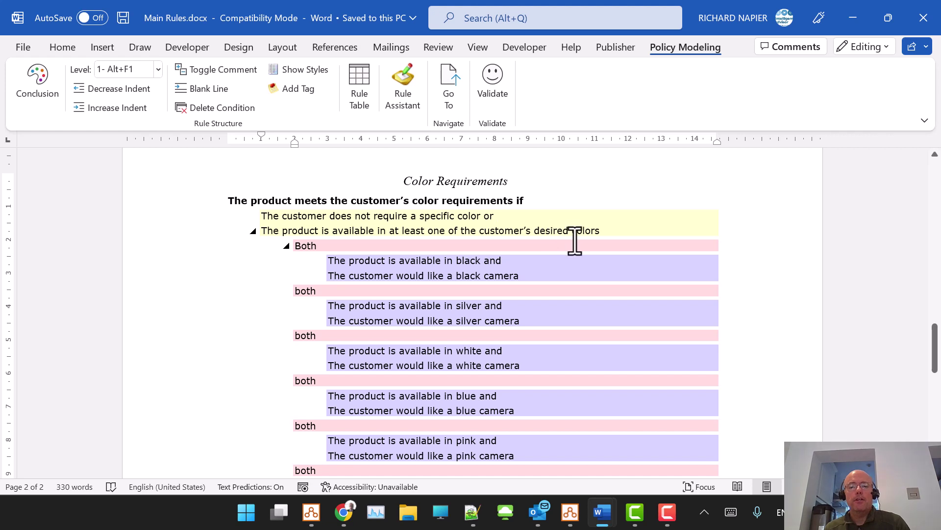
{"action": "left_click", "coordinate": [469, 267]}
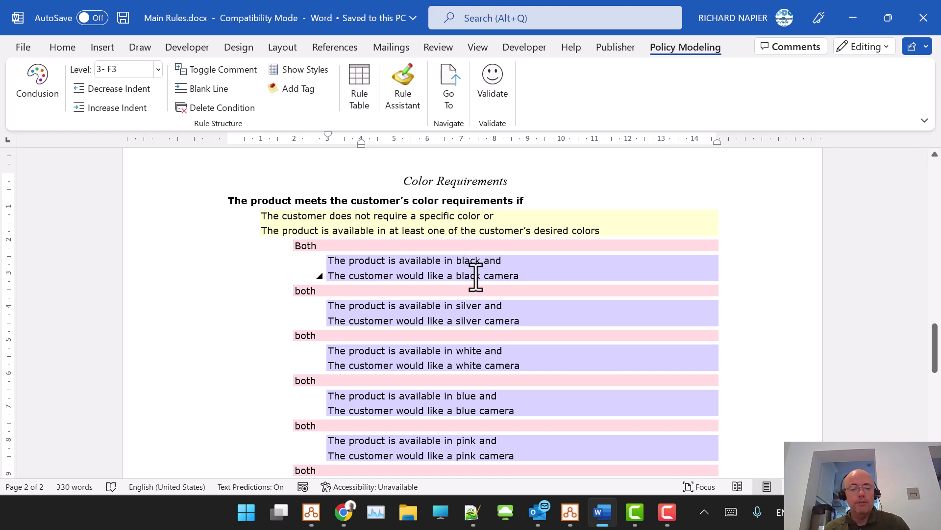
{"action": "scroll", "coordinate": [475, 277], "scroll_direction": "down", "scroll_amount": 10}
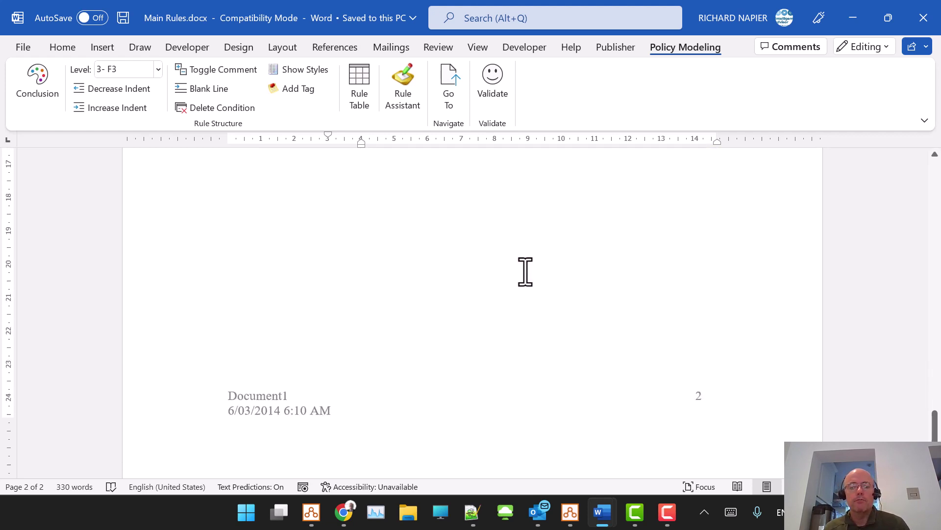
{"action": "left_click", "coordinate": [923, 18]}
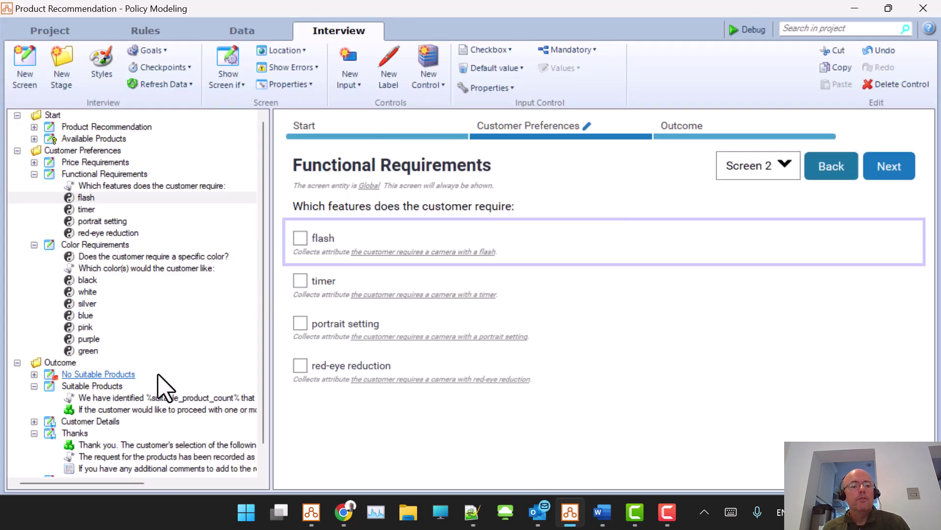
Step: View No Suitable Products, then edit the Suitable Products chosen-products table's HTML label (ID, Flash, Timer, Redeye, Portrait, Price)
{"action": "left_click", "coordinate": [100, 375]}
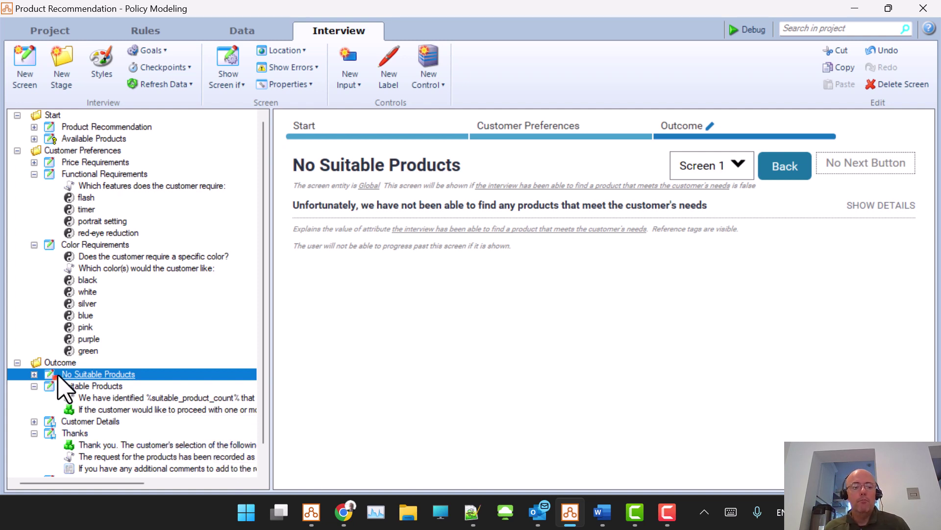
{"action": "left_click", "coordinate": [82, 387]}
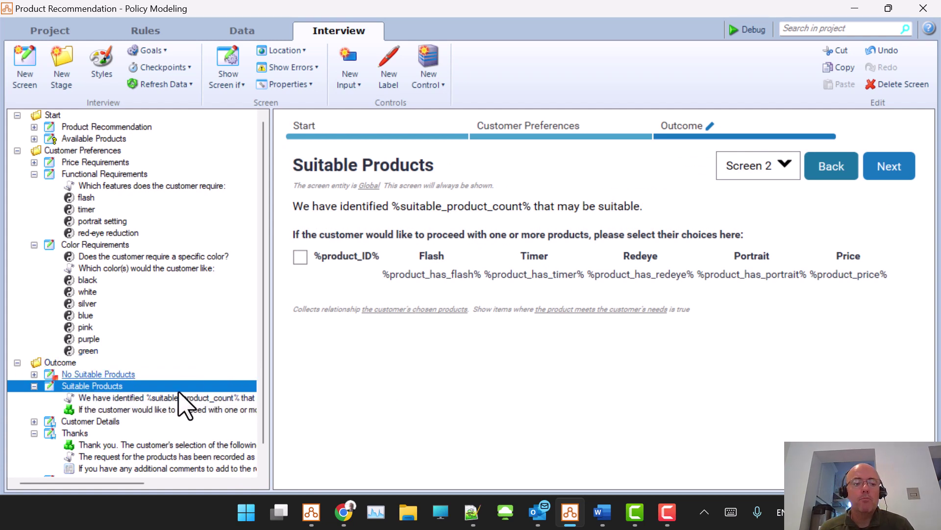
{"action": "left_click", "coordinate": [154, 411]}
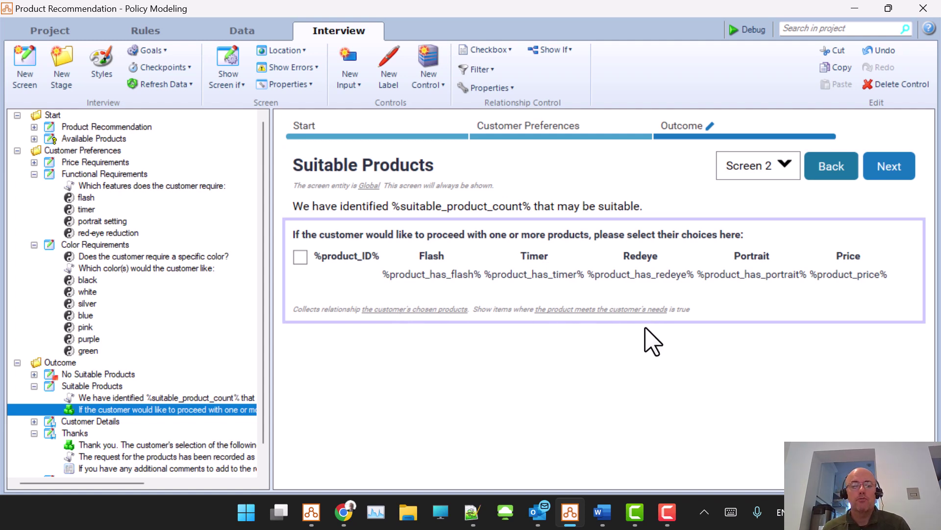
{"action": "double_click", "coordinate": [498, 267]}
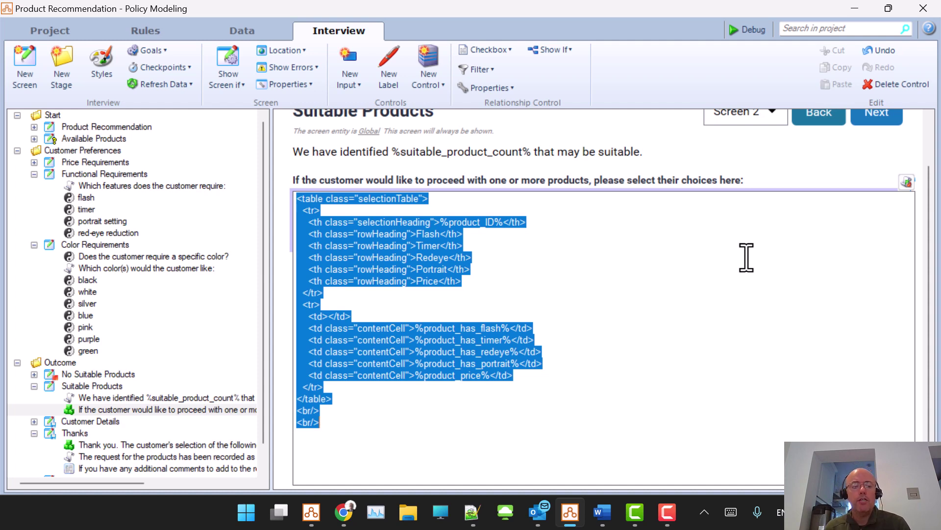
Step: View the tableStyles.css rules from Styles > Custom Files in Notepad++, then cancel Styles unchanged
{"action": "left_click", "coordinate": [101, 61]}
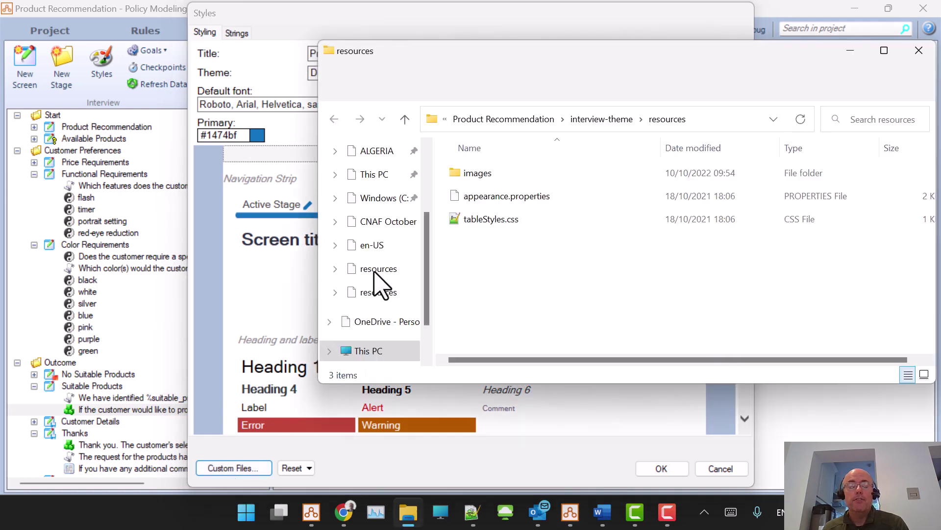
{"action": "double_click", "coordinate": [508, 222]}
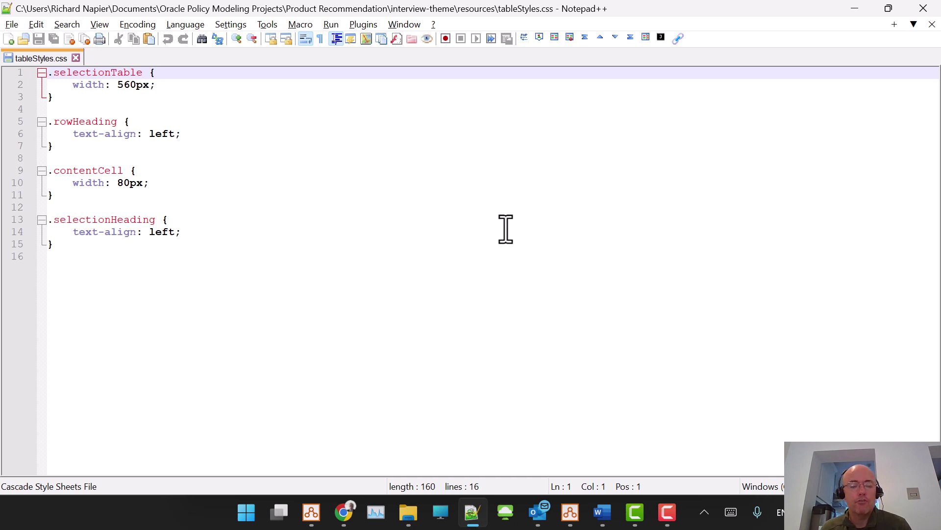
{"action": "left_click", "coordinate": [924, 8]}
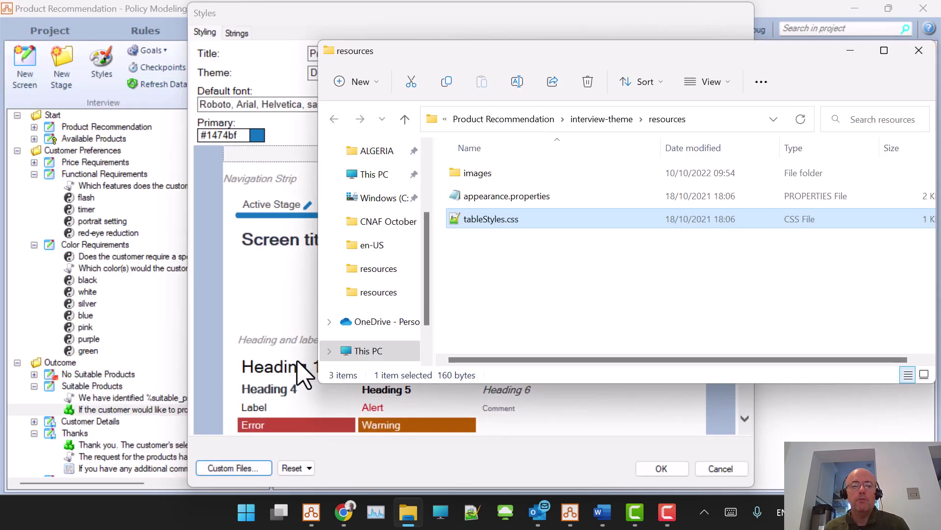
{"action": "left_click", "coordinate": [725, 471]}
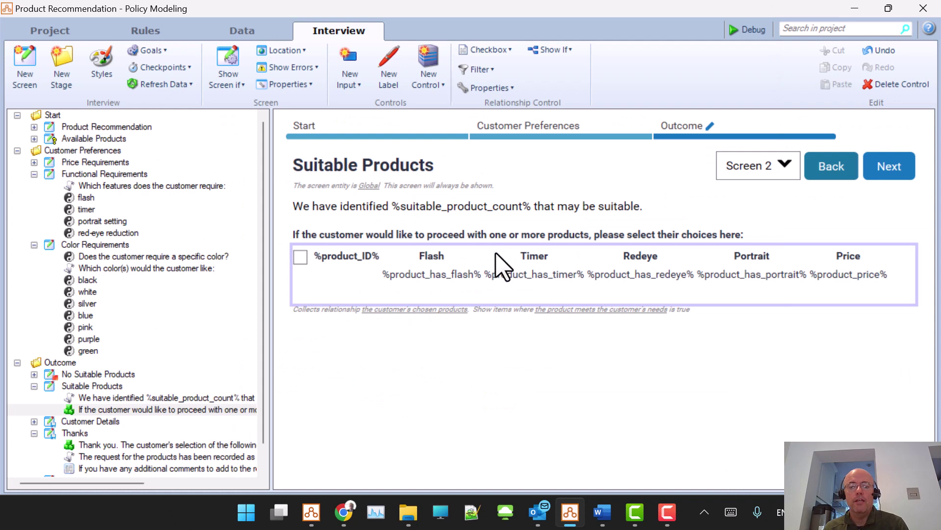
Step: Recheck the rowHeading class in the selection table's HTML, then open the Customer Details screen
{"action": "double_click", "coordinate": [498, 265]}
{"action": "left_click_drag", "start_coordinate": [359, 269], "coordinate": [411, 269]}
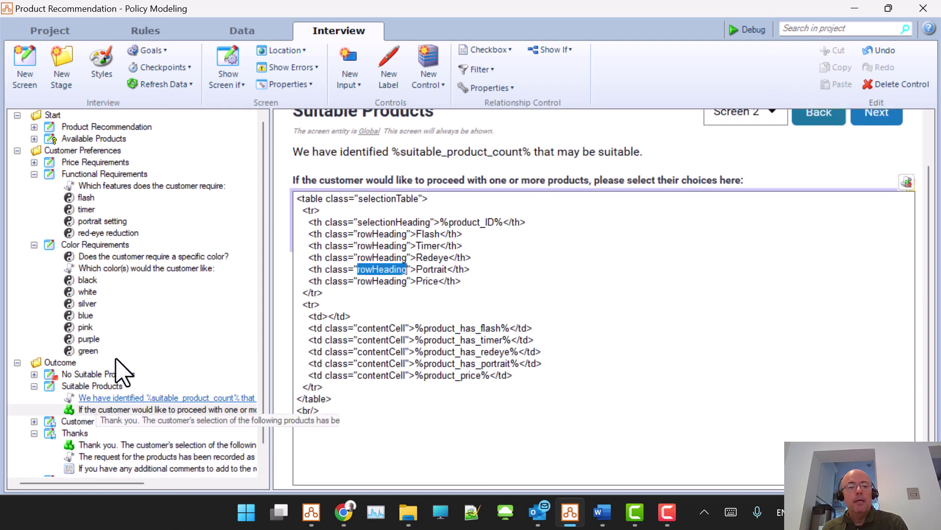
{"action": "left_click", "coordinate": [89, 419]}
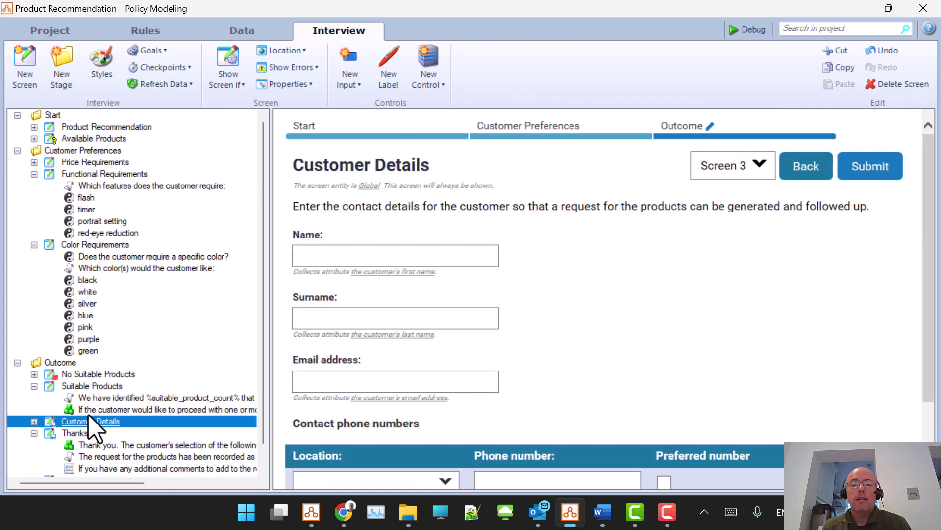
Step: Inspect the Thanks screen's heading and its show/read-only conditions, view Order Form Generation, then launch Debug
{"action": "scroll", "coordinate": [514, 322], "scroll_direction": "down", "scroll_amount": 2}
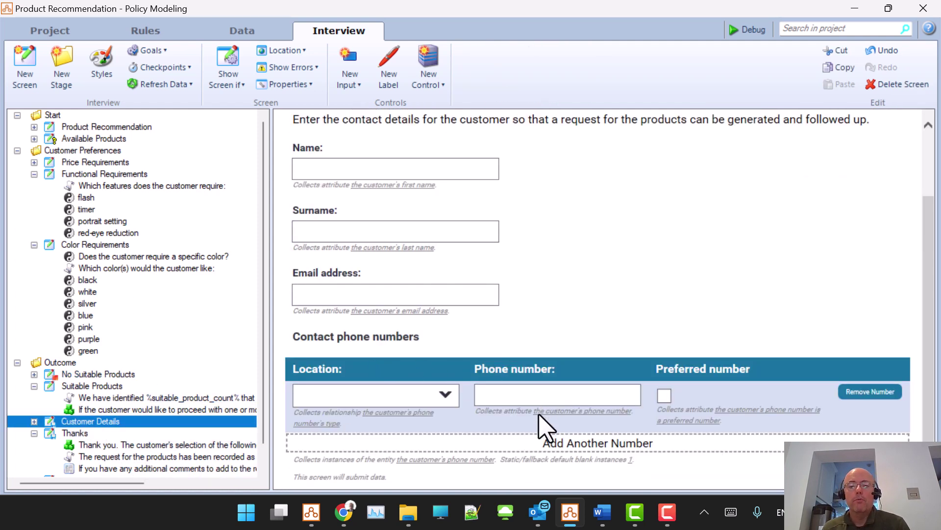
{"action": "scroll", "coordinate": [165, 442], "scroll_direction": "down", "scroll_amount": 1}
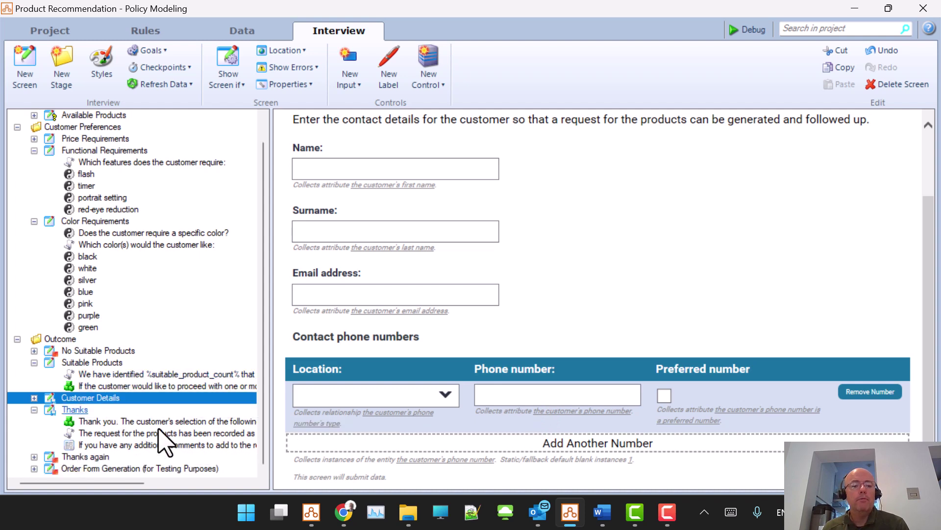
{"action": "left_click", "coordinate": [102, 421]}
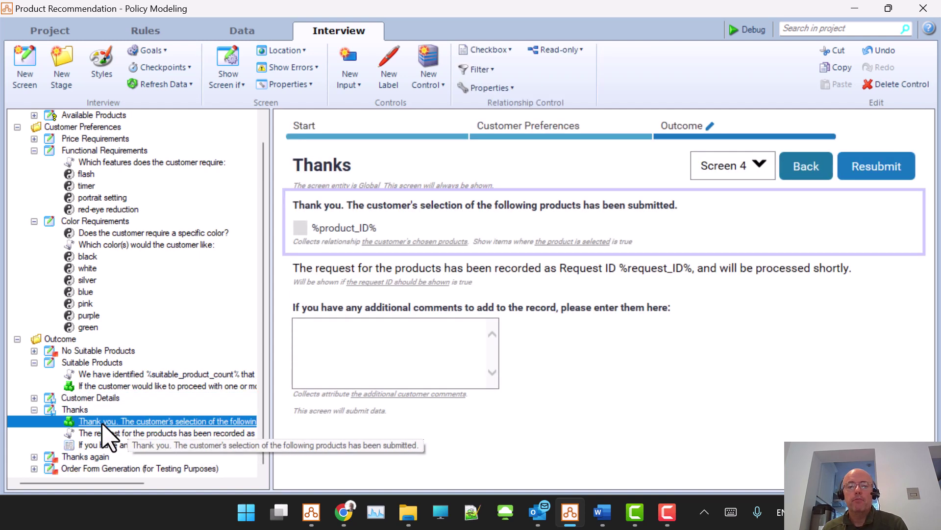
{"action": "left_click", "coordinate": [377, 252]}
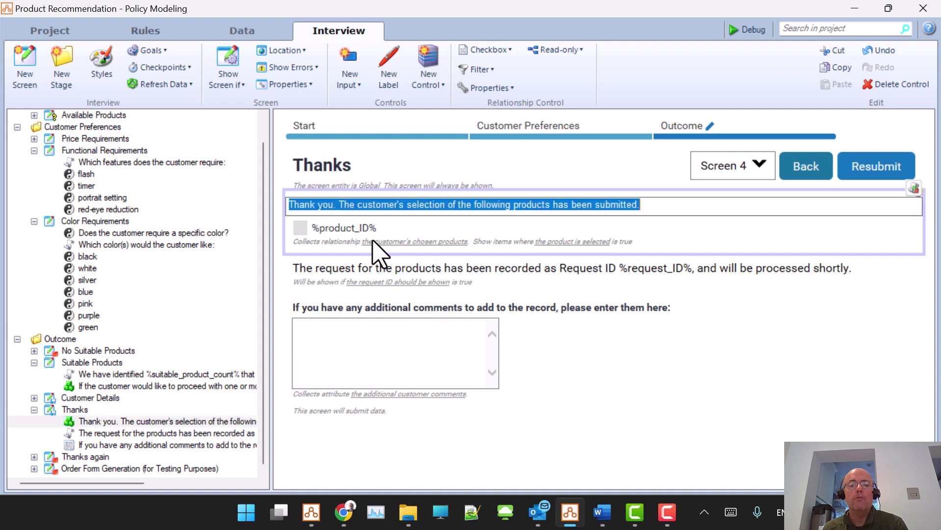
{"action": "left_click", "coordinate": [587, 50]}
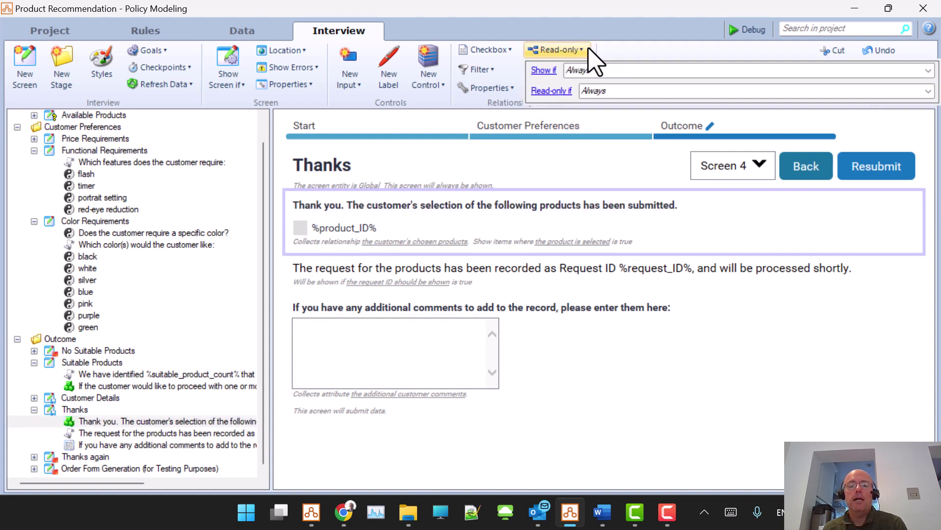
{"action": "left_click", "coordinate": [688, 369]}
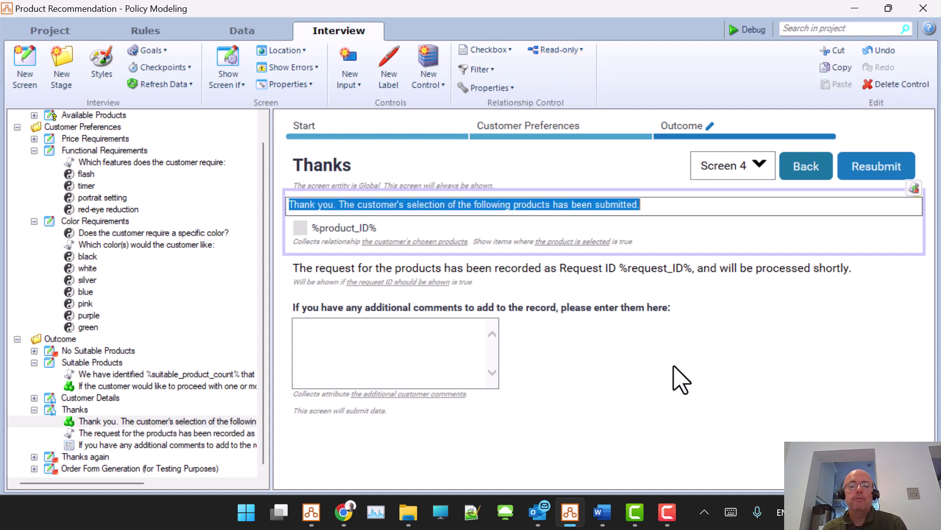
{"action": "left_click", "coordinate": [93, 468]}
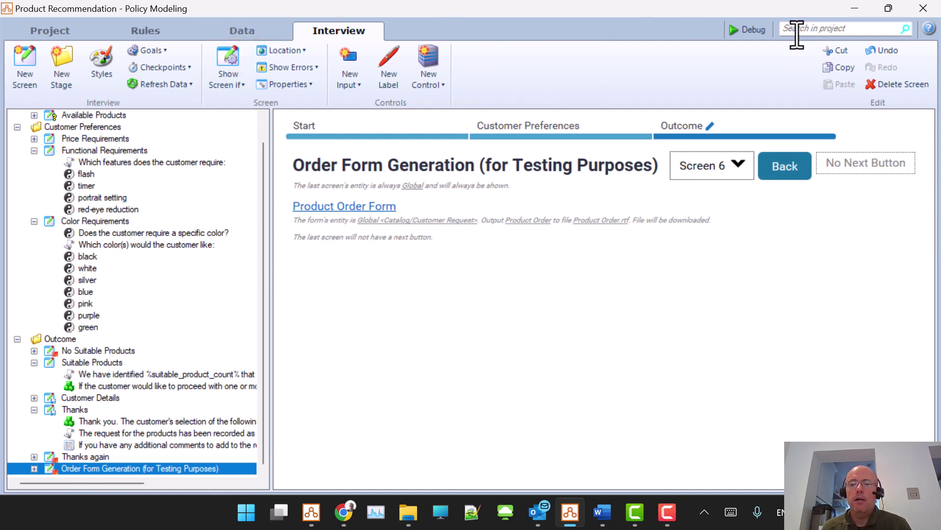
{"action": "left_click", "coordinate": [749, 30]}
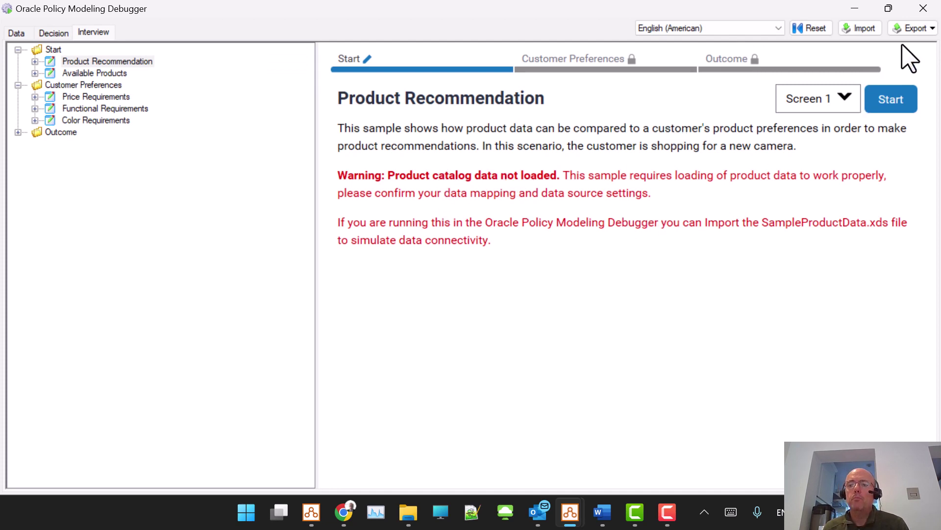
Step: Import the product data from SampleProductData.xds
{"action": "left_click", "coordinate": [865, 29]}
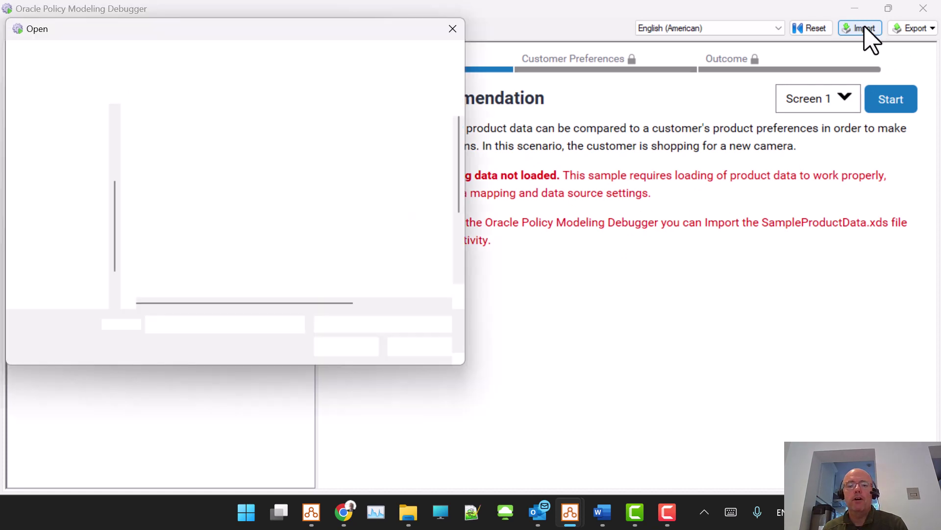
{"action": "scroll", "coordinate": [235, 182], "scroll_direction": "down", "scroll_amount": 3}
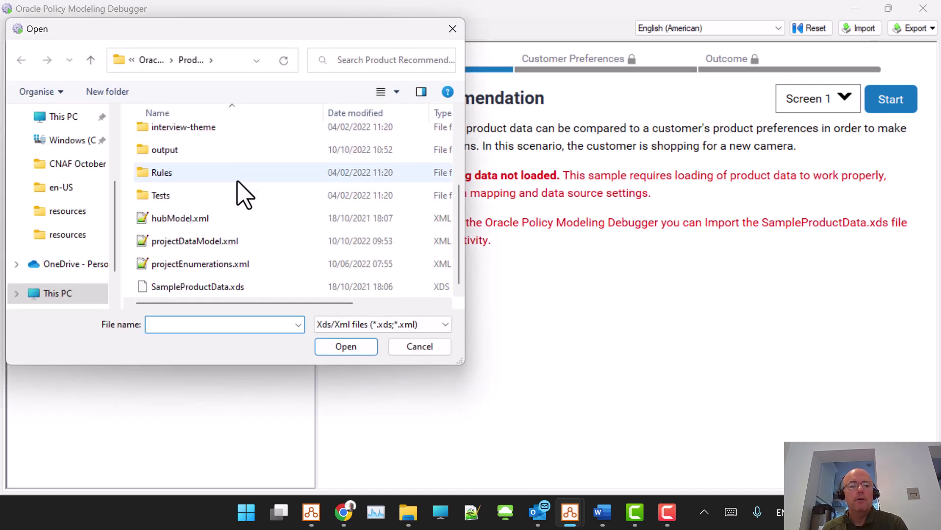
{"action": "double_click", "coordinate": [201, 284]}
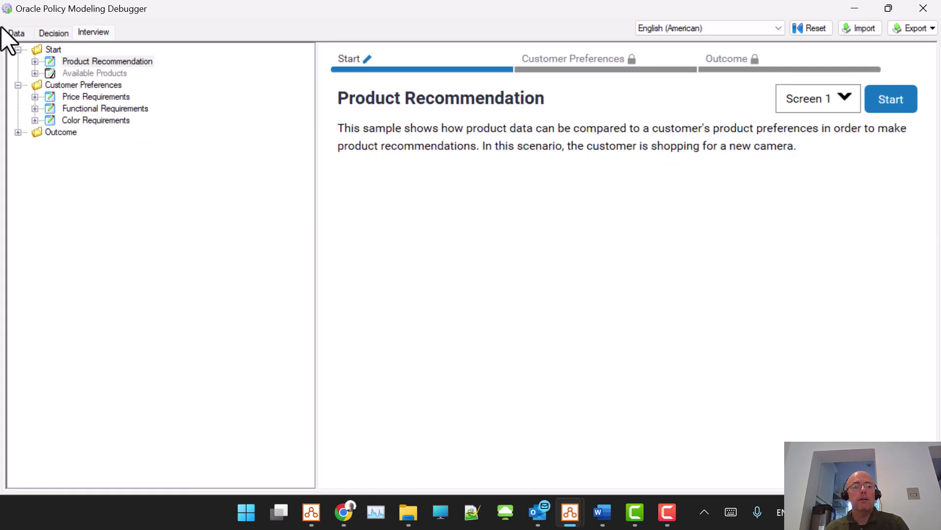
Step: In the Data view, list all product instances and inspect BenchmarkPro's values (price 85, color STD)
{"action": "left_click", "coordinate": [16, 32]}
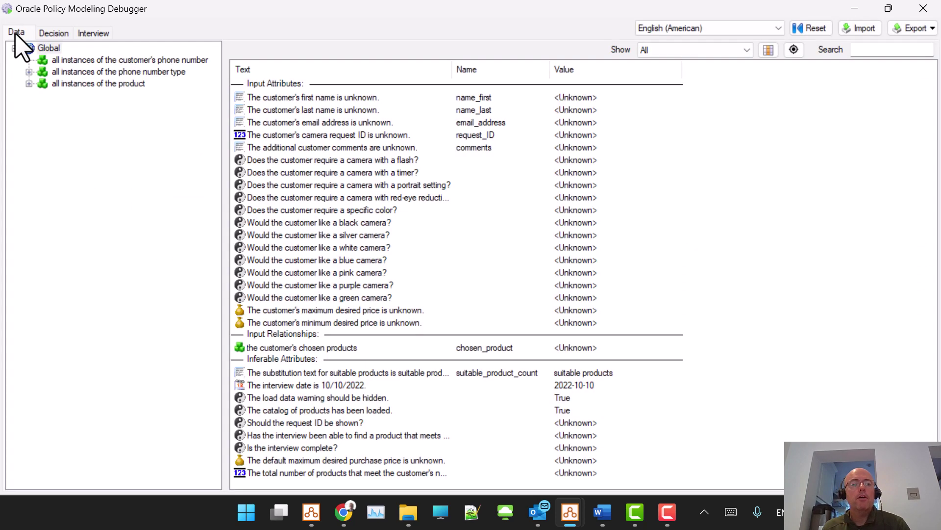
{"action": "left_click", "coordinate": [29, 84]}
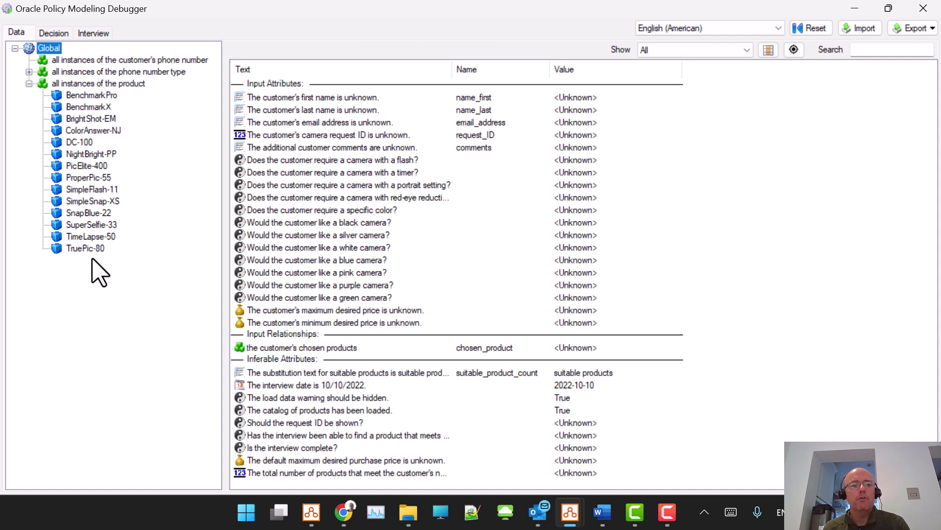
{"action": "left_click", "coordinate": [90, 97]}
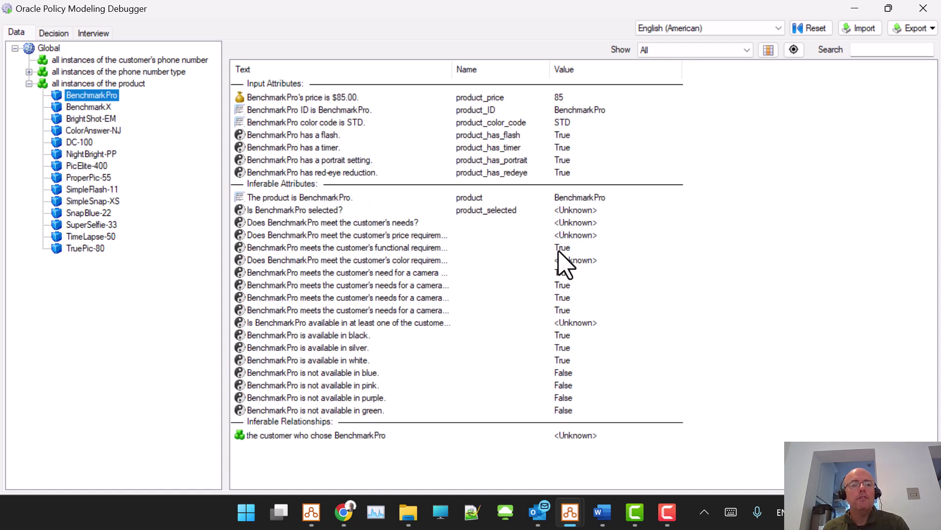
Step: Start the interview and continue past the maximum price question
{"action": "left_click", "coordinate": [92, 33]}
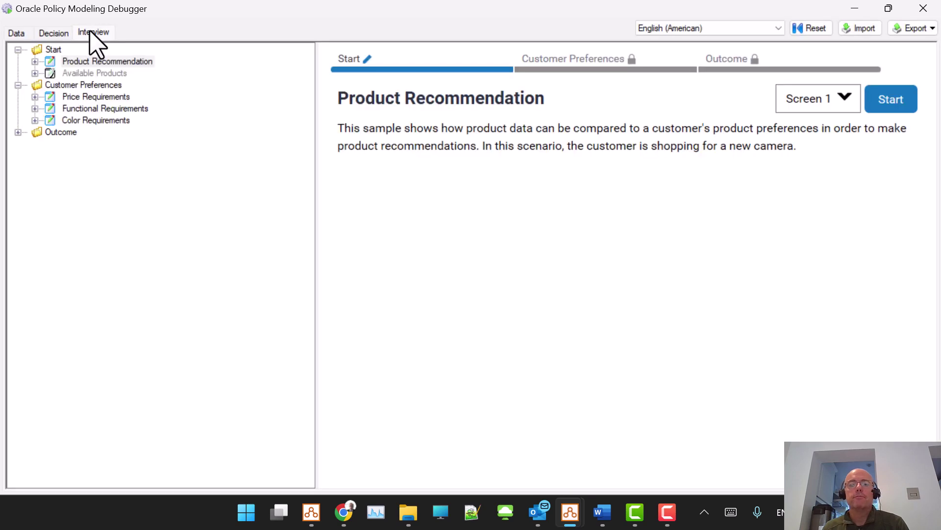
{"action": "left_click", "coordinate": [888, 102]}
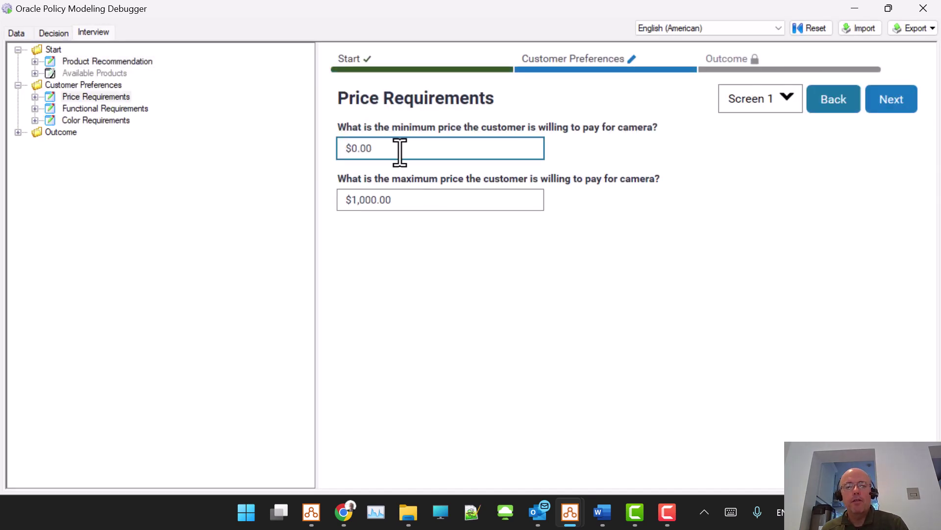
{"action": "left_click", "coordinate": [427, 199]}
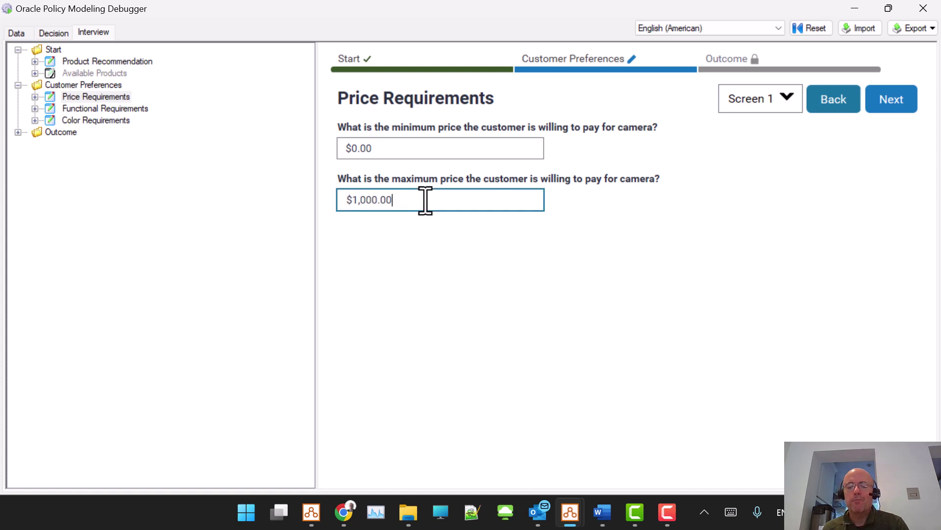
{"action": "left_click", "coordinate": [878, 100]}
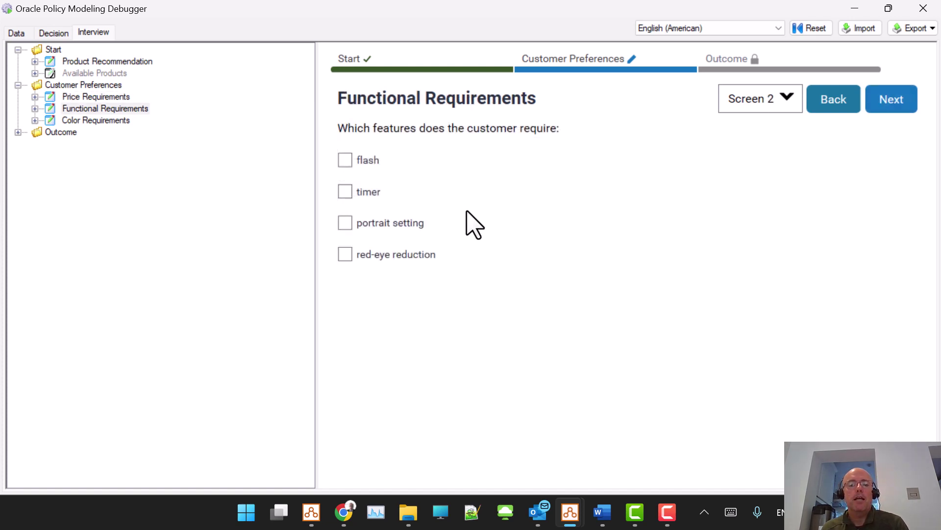
Step: Require a flash and red-eye reduction in the functional requirements
{"action": "left_click", "coordinate": [346, 162]}
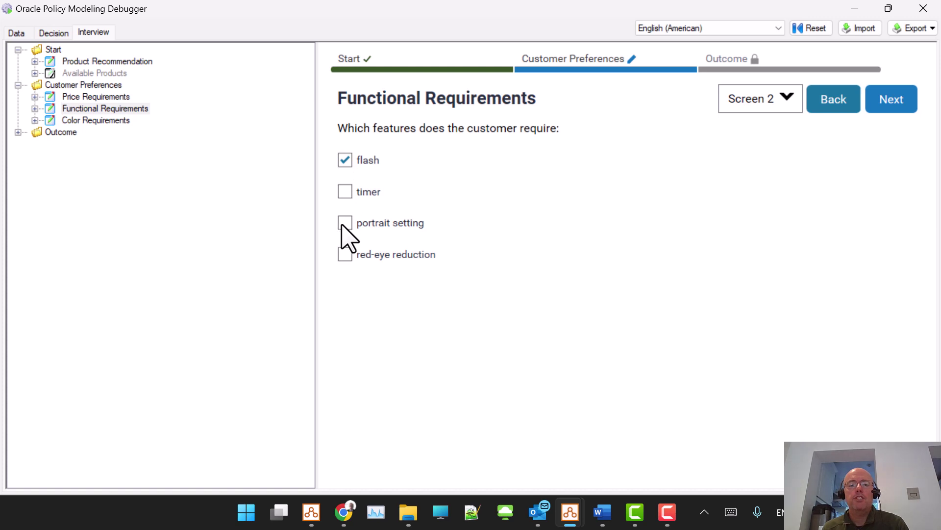
{"action": "left_click", "coordinate": [346, 255]}
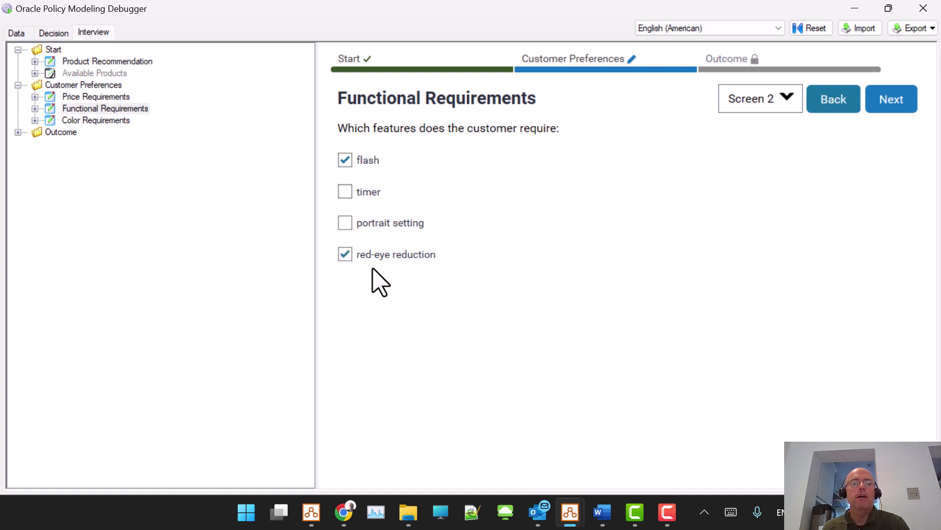
{"action": "left_click", "coordinate": [892, 99]}
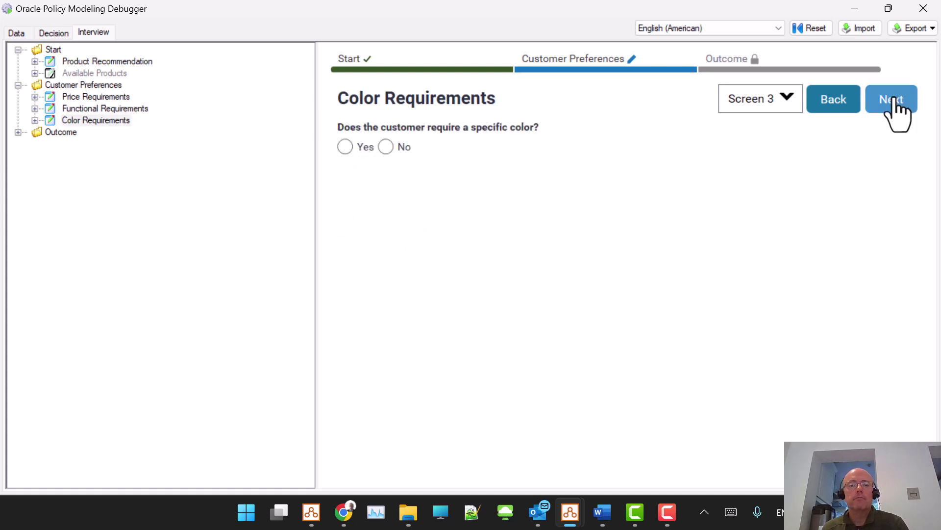
Step: Require a specific color, choosing black and green, and continue to Suitable Products
{"action": "left_click", "coordinate": [345, 148]}
{"action": "left_click", "coordinate": [348, 215]}
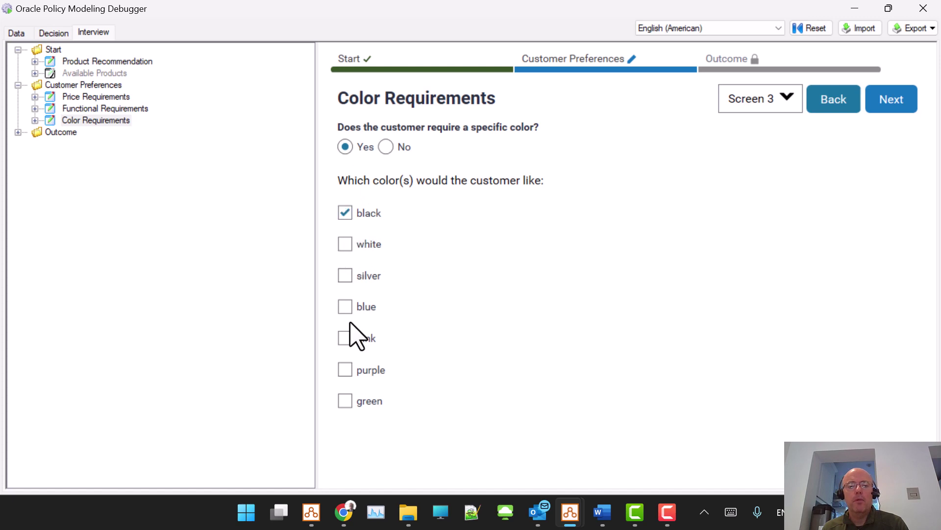
{"action": "left_click", "coordinate": [347, 401]}
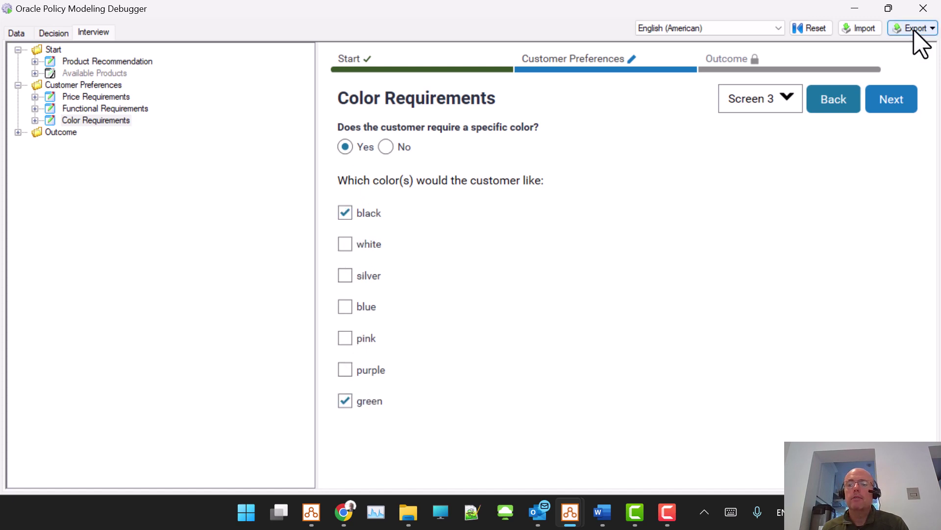
{"action": "left_click", "coordinate": [888, 101]}
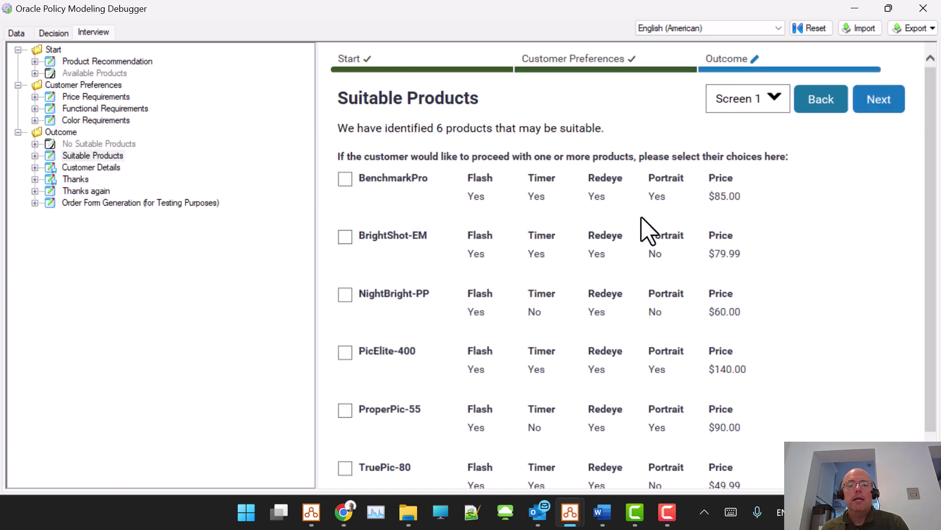
Step: Widen the interview pane, tick ProperPic-55 and BenchmarkPro, and submit the selection
{"action": "left_click_drag", "start_coordinate": [316, 214], "coordinate": [211, 214]}
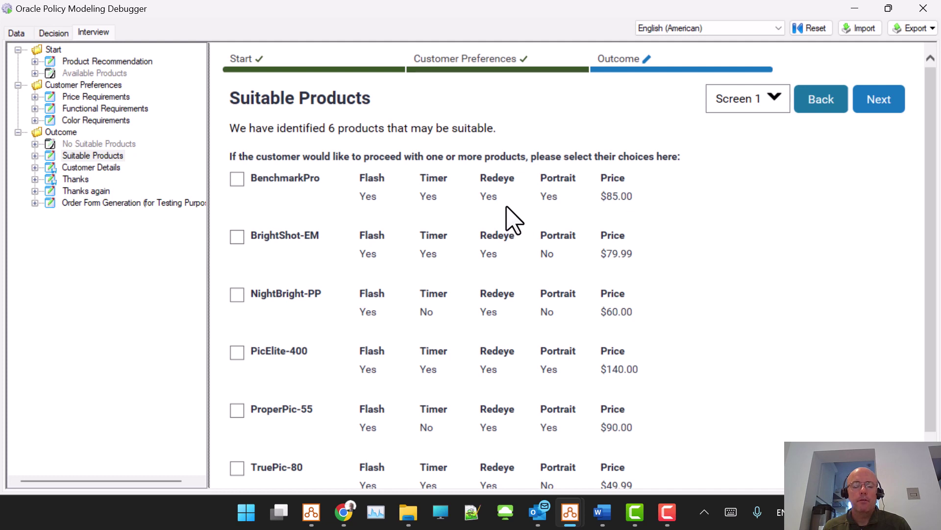
{"action": "scroll", "coordinate": [506, 207], "scroll_direction": "down", "scroll_amount": 1}
{"action": "left_click", "coordinate": [238, 372]}
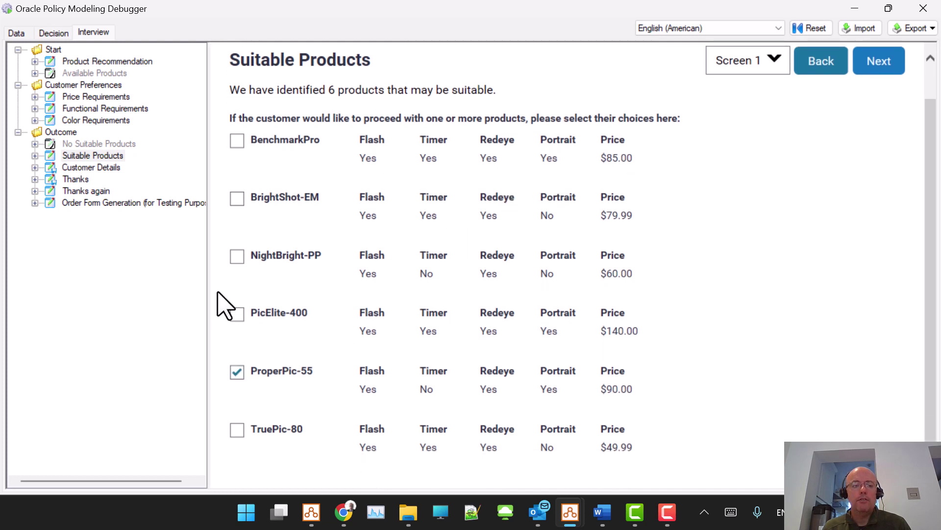
{"action": "left_click", "coordinate": [238, 142]}
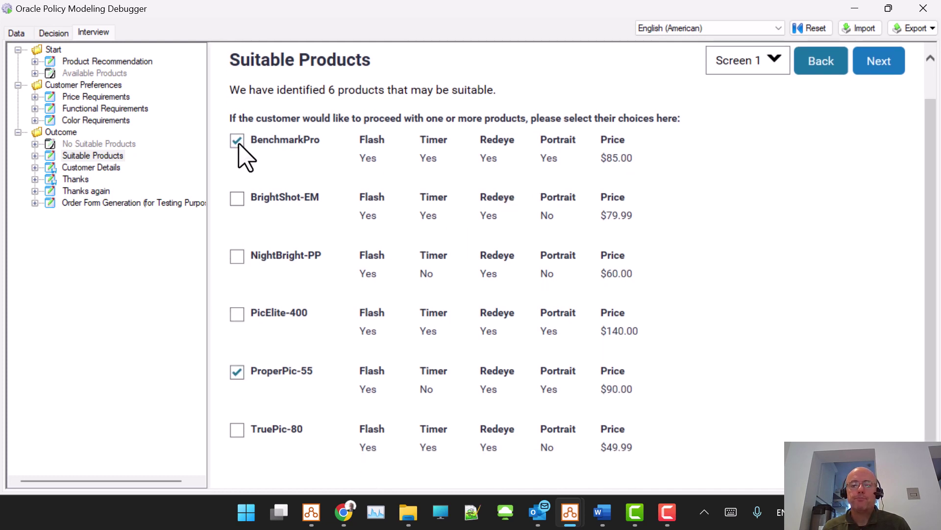
{"action": "left_click", "coordinate": [879, 60]}
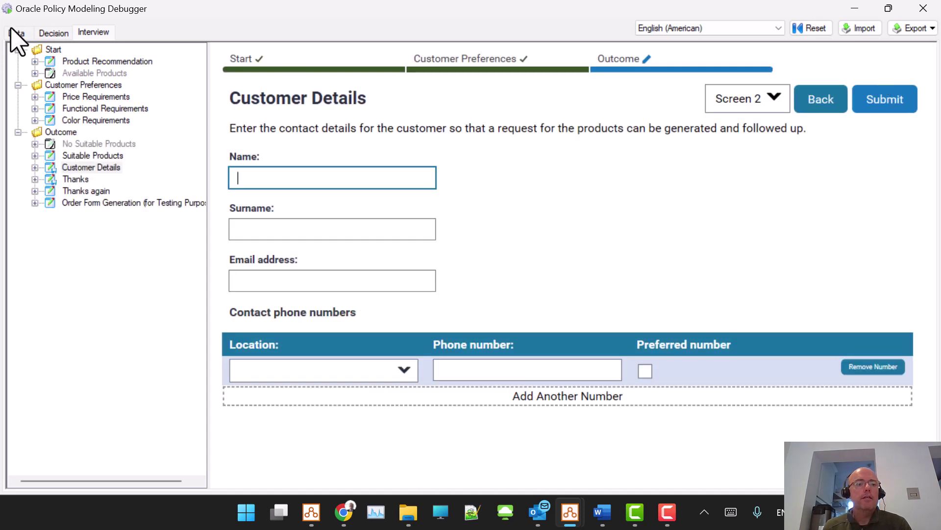
Step: Verify in the Data view that chosen products are BenchmarkPro and ProperPic-55, then return to the interview
{"action": "left_click", "coordinate": [13, 34]}
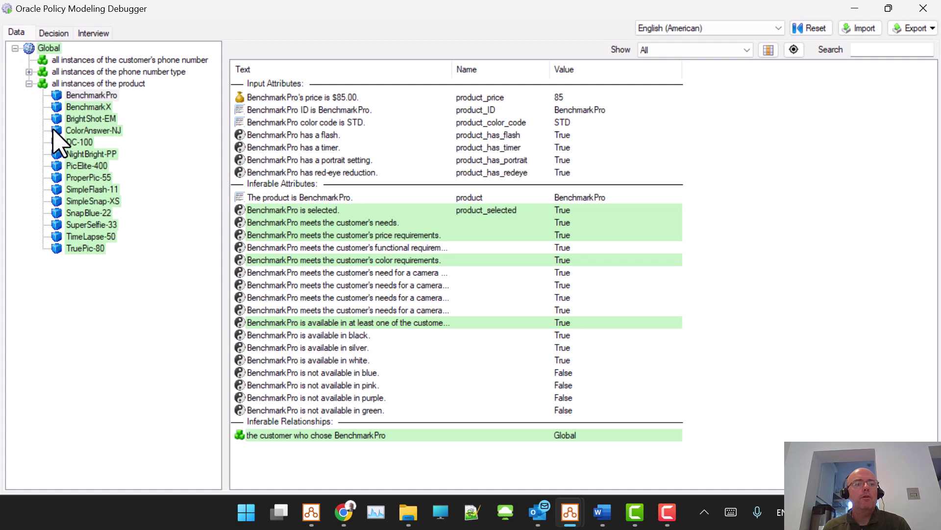
{"action": "left_click", "coordinate": [77, 84]}
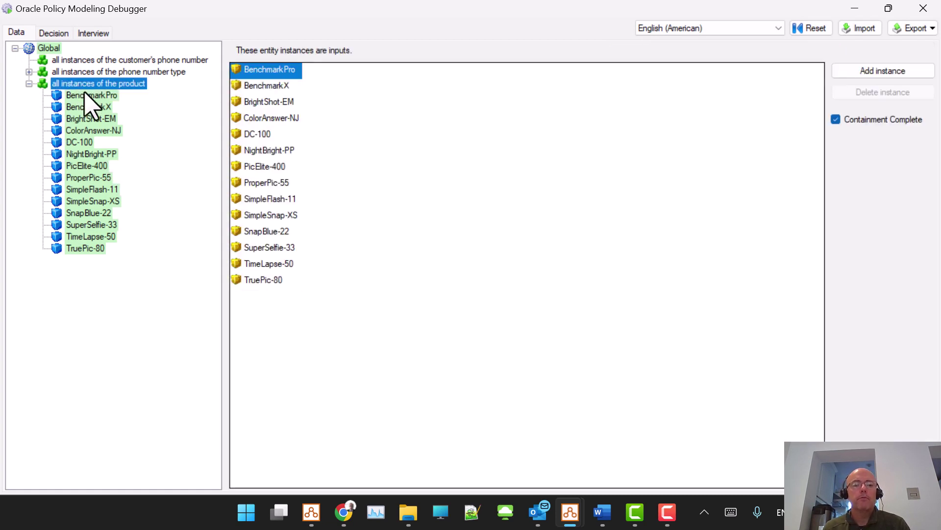
{"action": "left_click", "coordinate": [49, 49]}
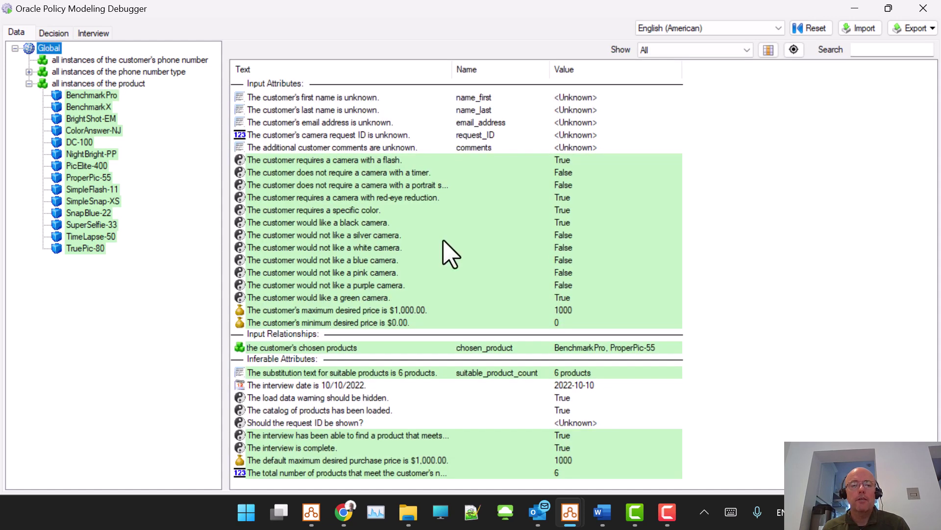
{"action": "double_click", "coordinate": [286, 347]}
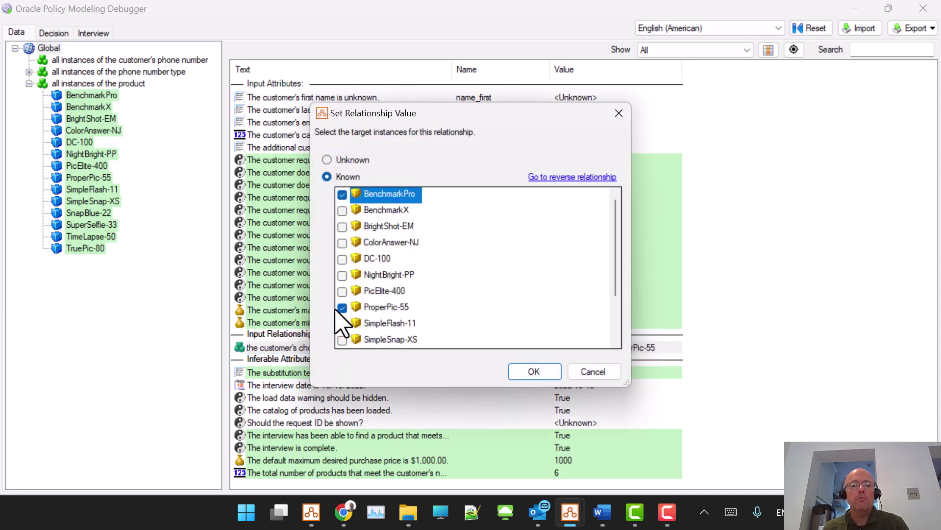
{"action": "left_click", "coordinate": [608, 373]}
{"action": "left_click", "coordinate": [95, 34]}
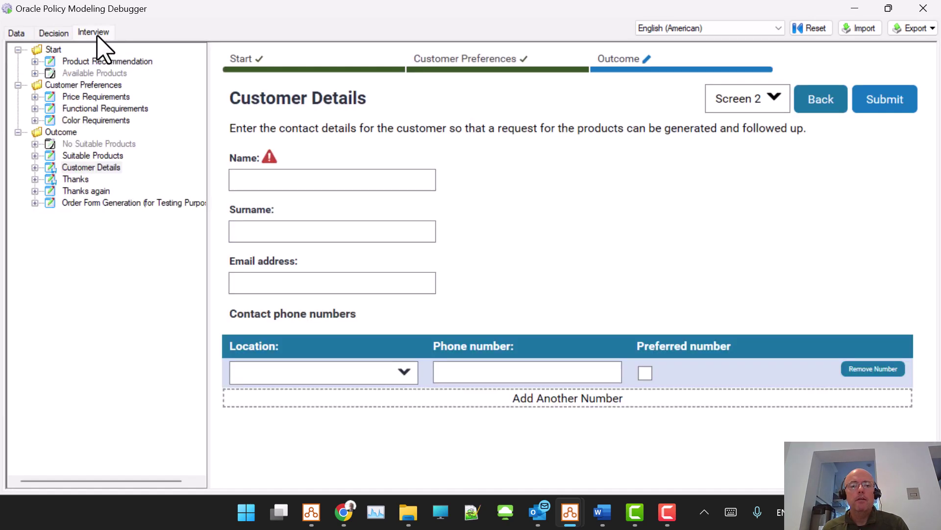
{"action": "left_click", "coordinate": [107, 153]}
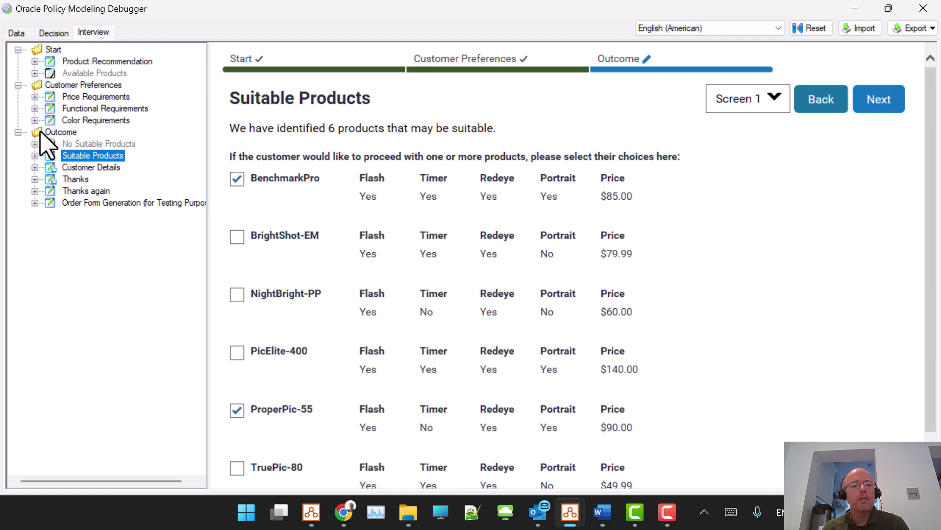
{"action": "left_click", "coordinate": [34, 155]}
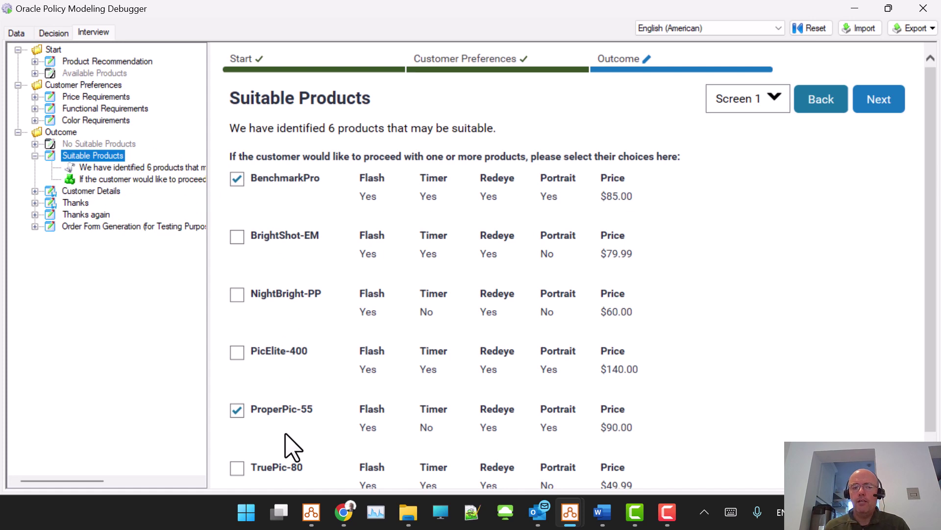
{"action": "left_click", "coordinate": [17, 33]}
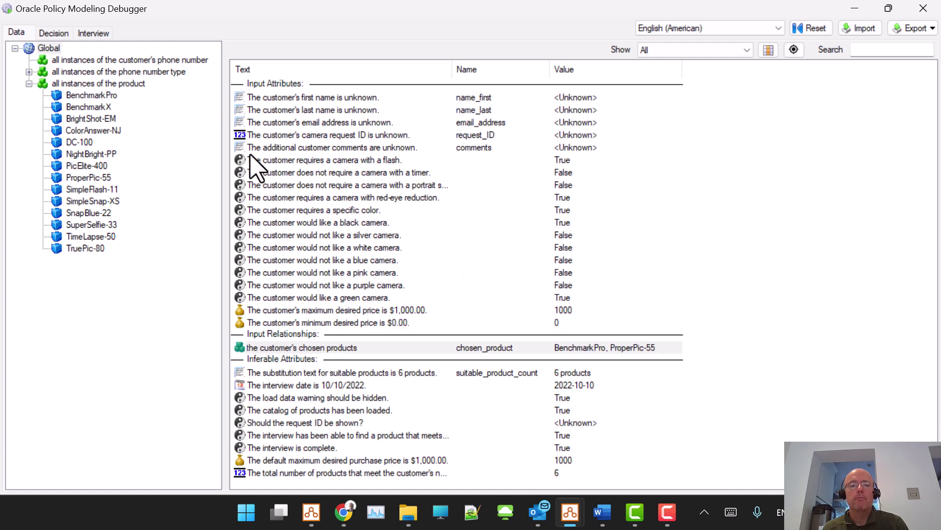
{"action": "left_click", "coordinate": [93, 33]}
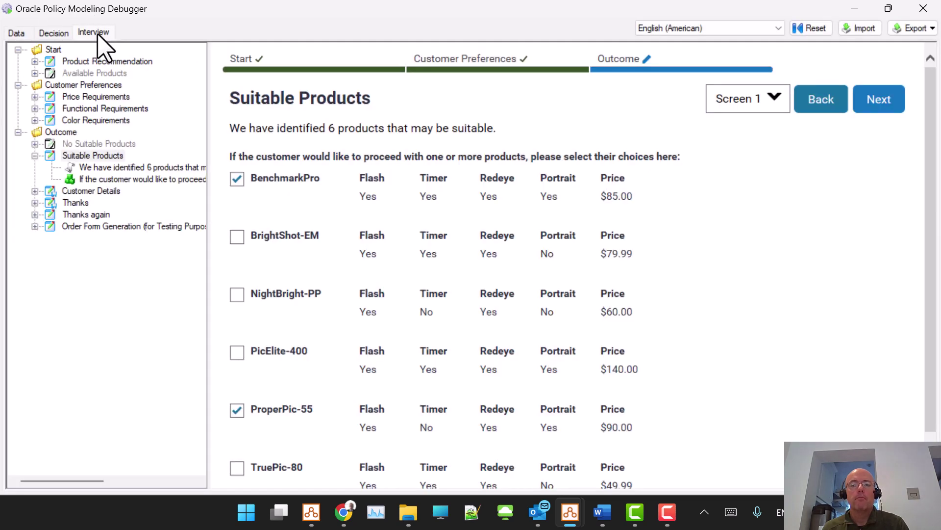
{"action": "left_click", "coordinate": [884, 100]}
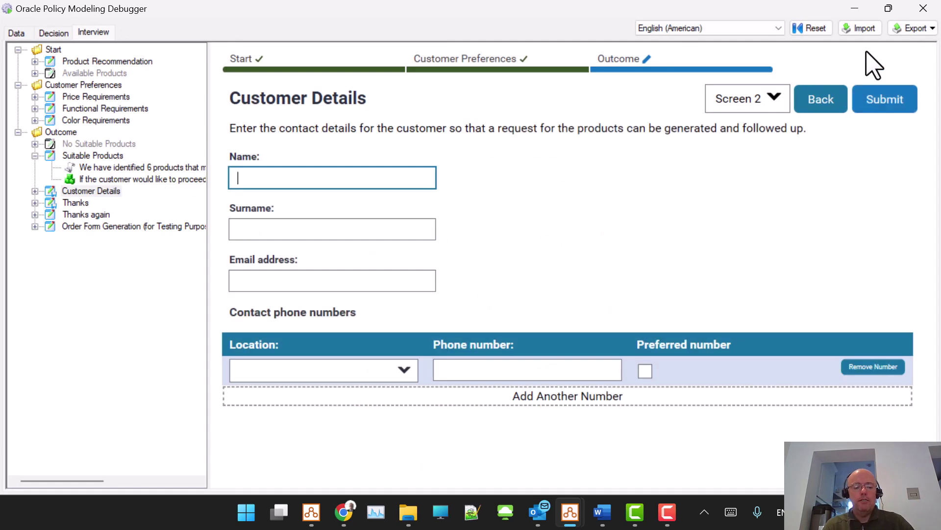
Step: Enter the customer's first name and surname
{"action": "type", "text": "Richard"}
{"action": "key", "text": "Tab"}
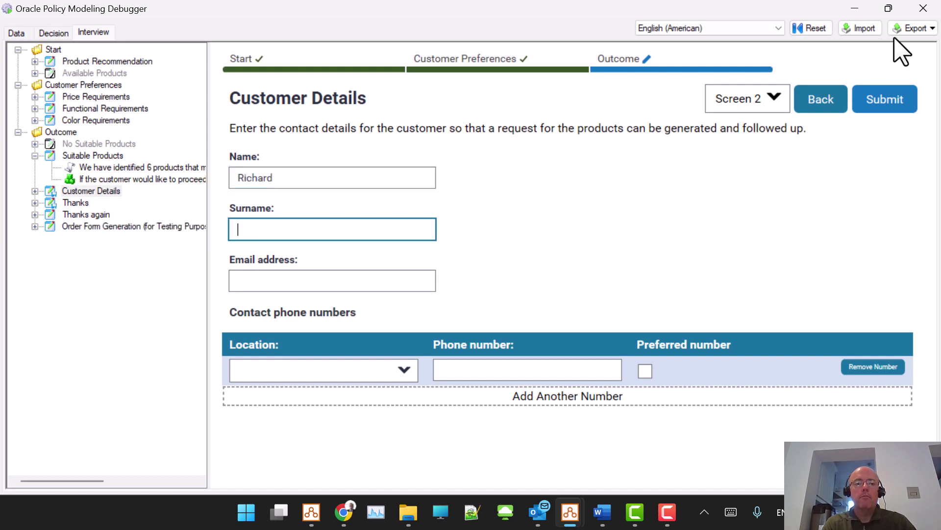
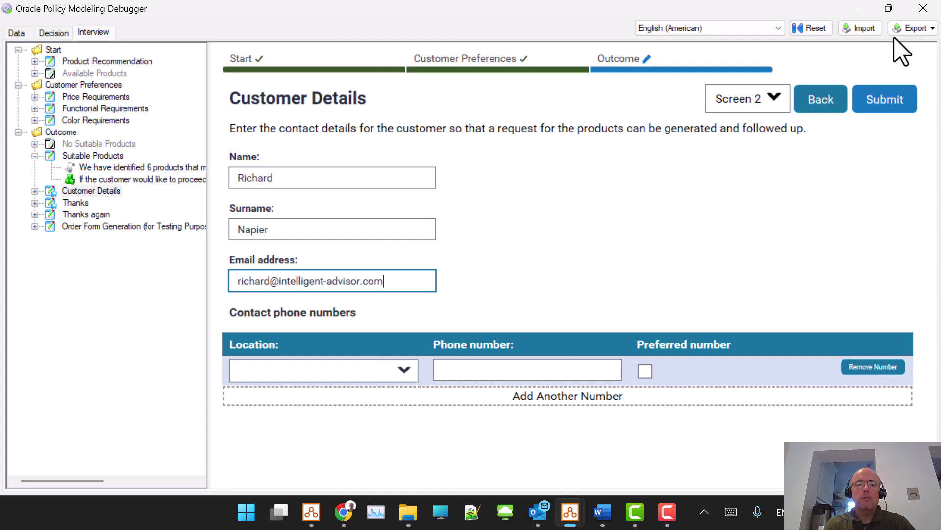
{"action": "key", "text": "Tab"}
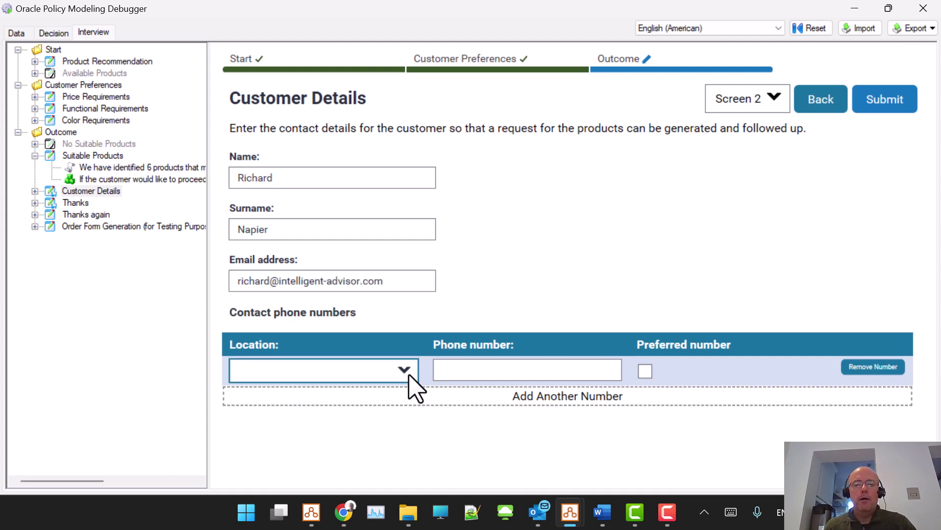
Step: Set the phone location to Work, mark it as the preferred number, and submit
{"action": "left_click", "coordinate": [404, 376]}
{"action": "left_click", "coordinate": [360, 394]}
{"action": "left_click", "coordinate": [494, 369]}
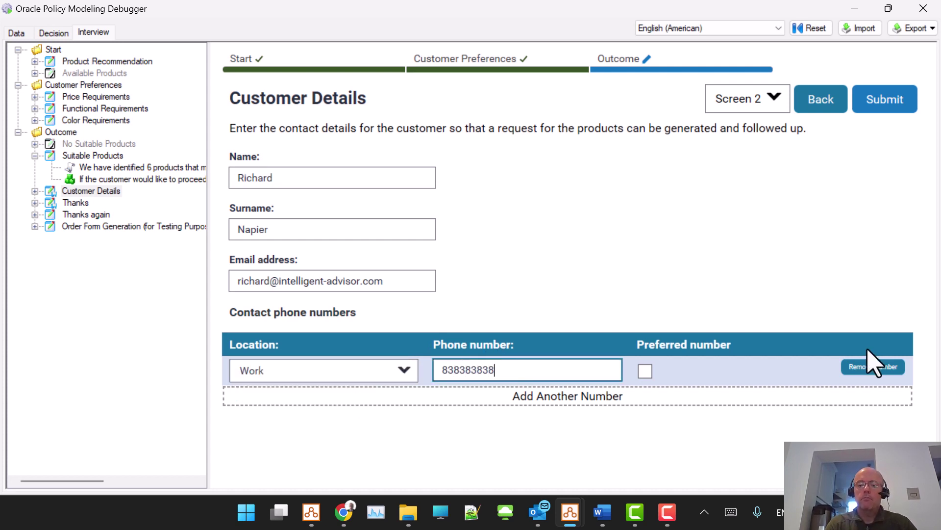
{"action": "key", "text": "Tab"}
{"action": "key", "text": "space"}
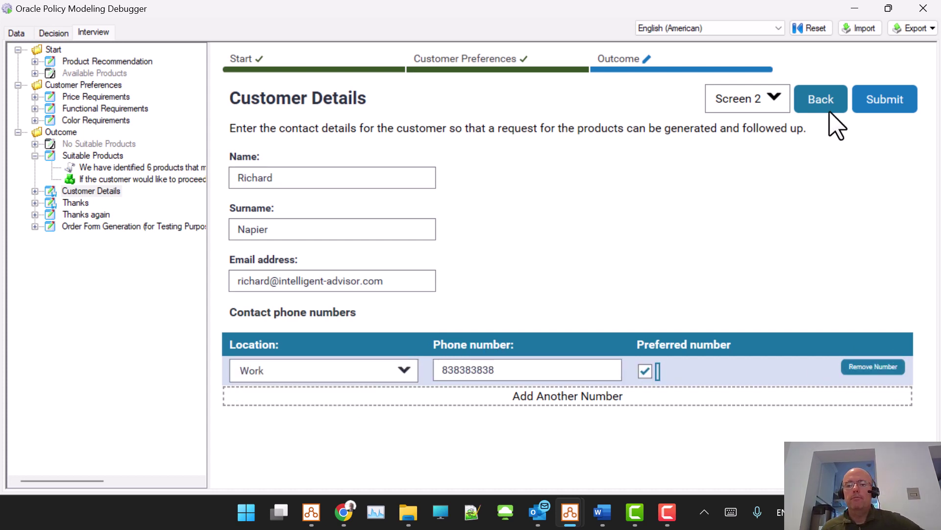
{"action": "left_click", "coordinate": [899, 107]}
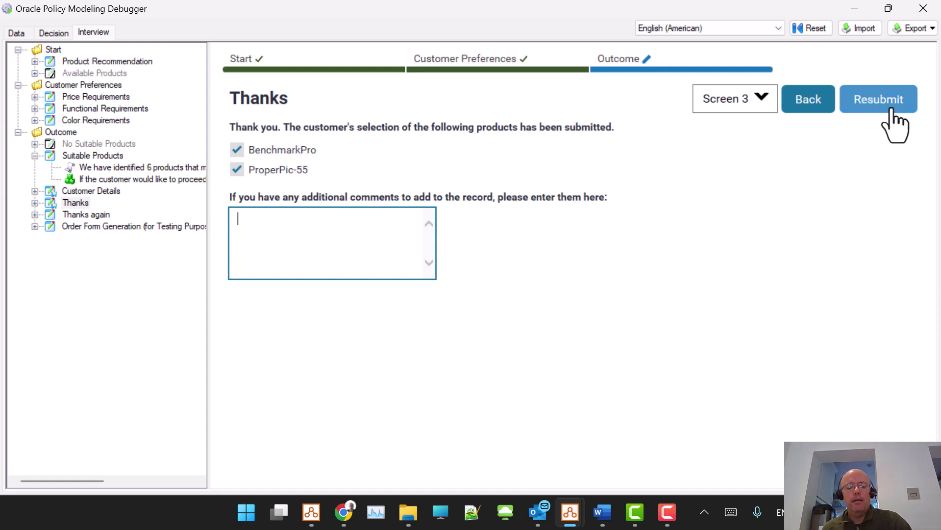
Step: Add the comment 'test', resubmit, and go to the Order Form Generation screen
{"action": "type", "text": "test"}
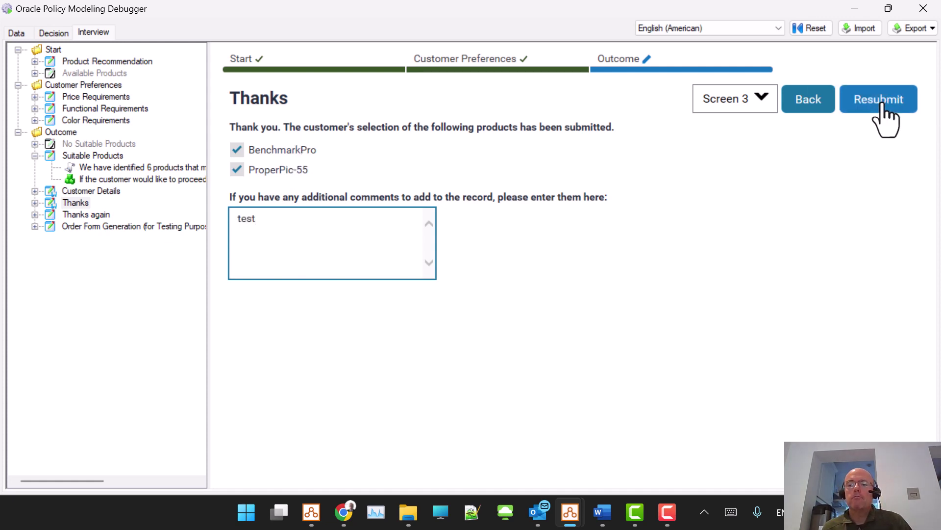
{"action": "left_click", "coordinate": [882, 104]}
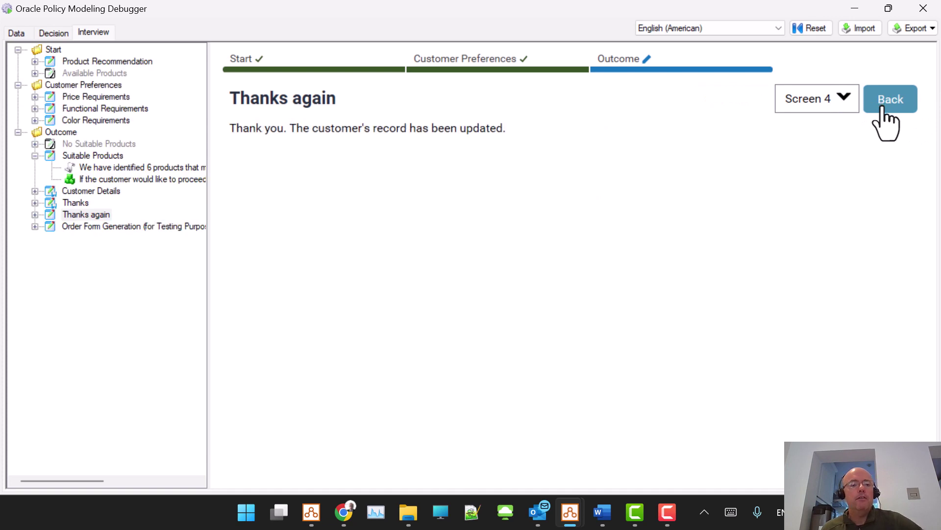
{"action": "left_click", "coordinate": [103, 227]}
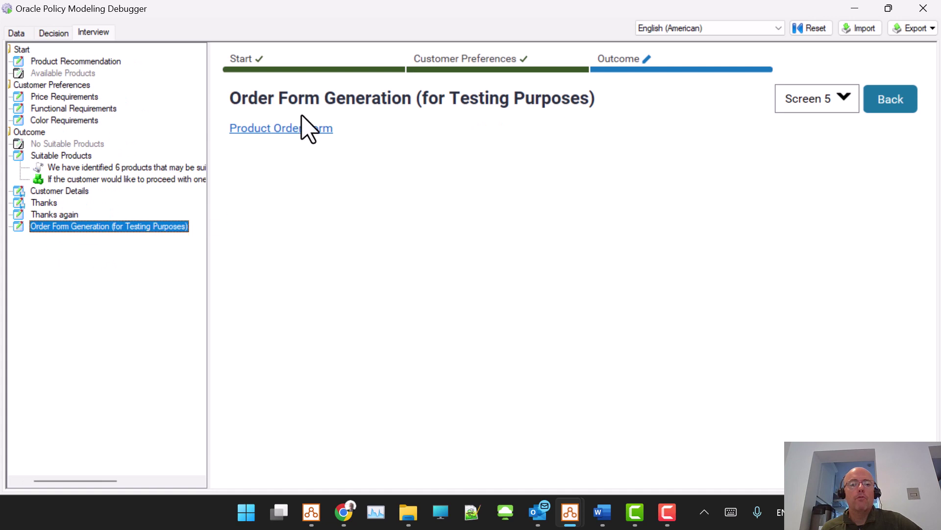
Step: Generate the Product Order Form and open it in Word as the Record of Product Enquiry
{"action": "left_click", "coordinate": [293, 131]}
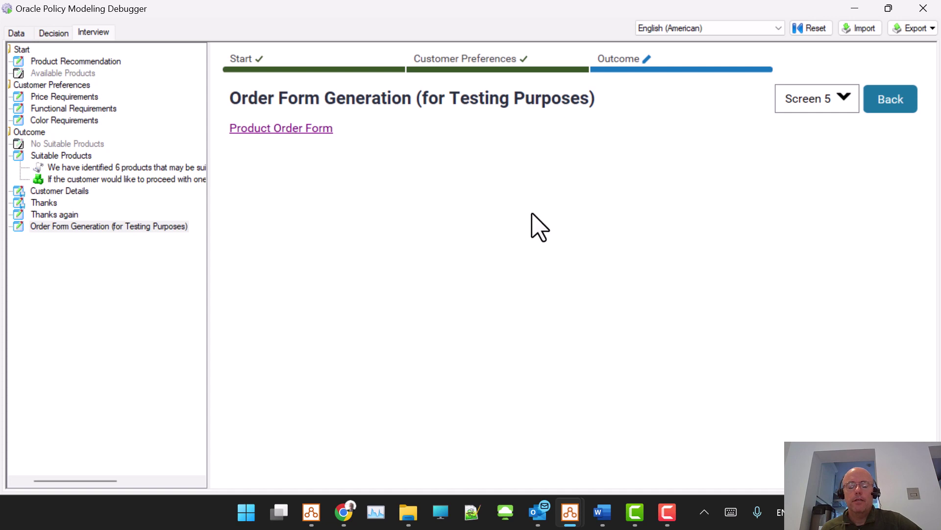
{"action": "left_click", "coordinate": [438, 273]}
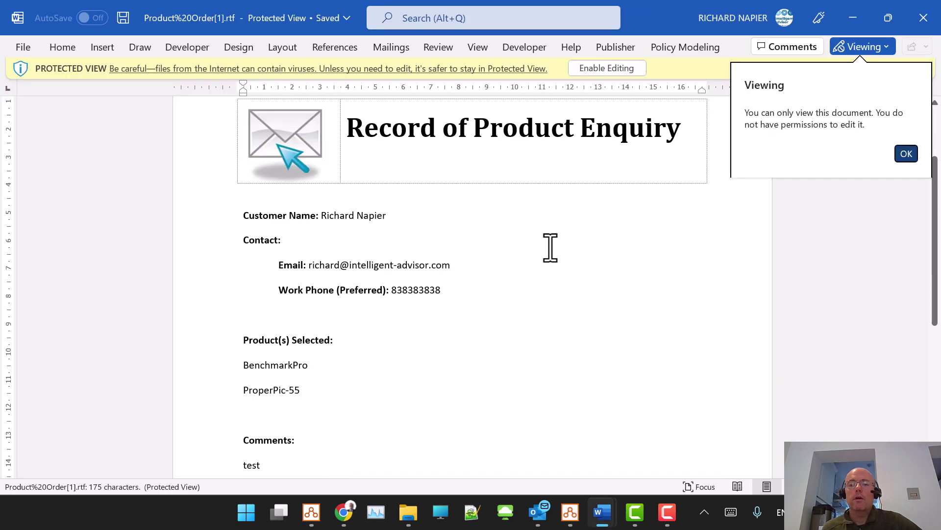
{"action": "scroll", "coordinate": [464, 220], "scroll_direction": "down", "scroll_amount": 1}
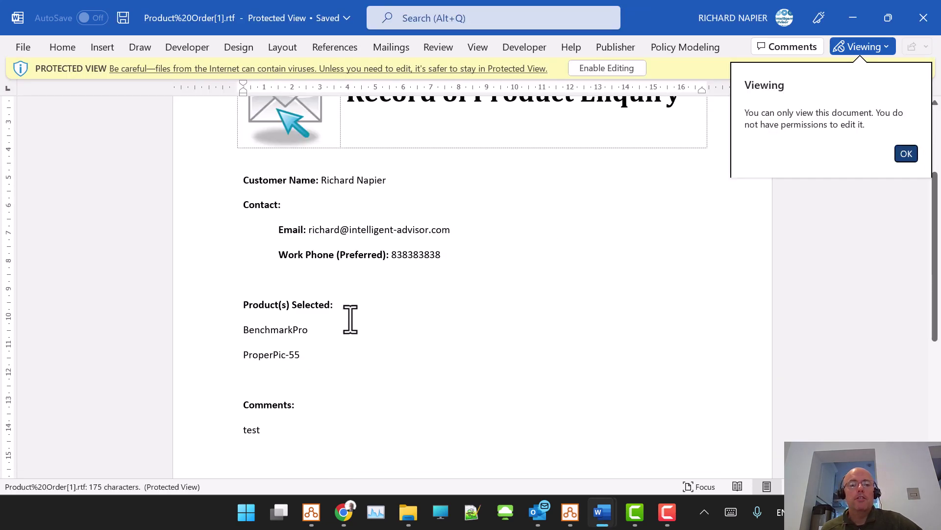
{"action": "scroll", "coordinate": [319, 358], "scroll_direction": "down", "scroll_amount": 2}
{"action": "scroll", "coordinate": [317, 352], "scroll_direction": "up", "scroll_amount": 3}
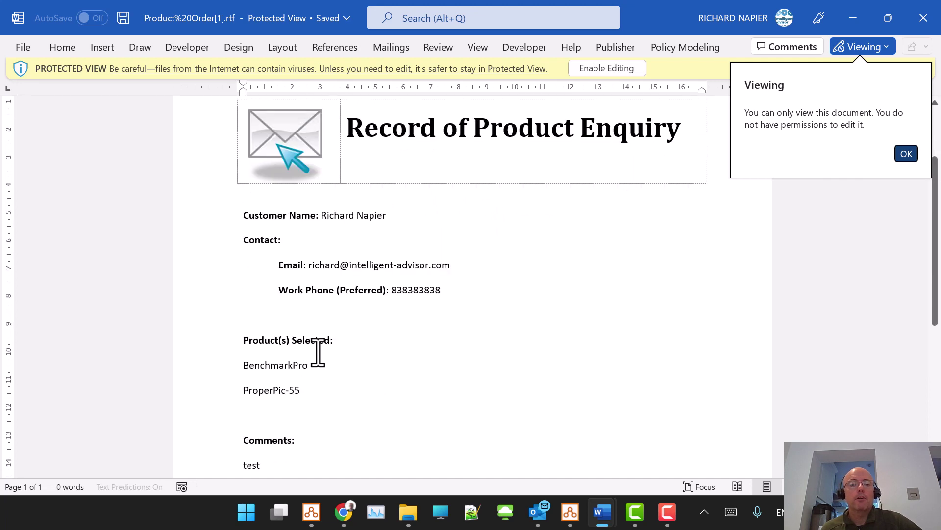
{"action": "scroll", "coordinate": [318, 351], "scroll_direction": "up", "scroll_amount": 2}
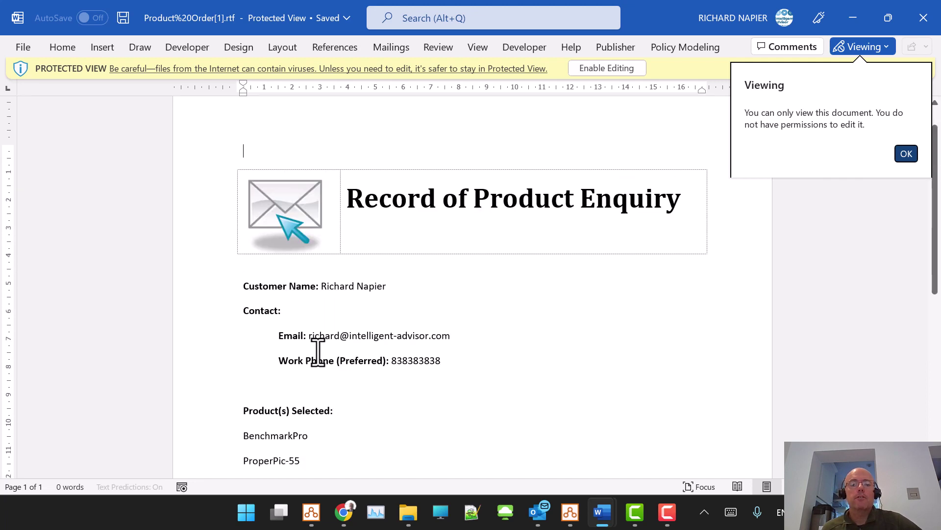
Step: Close the Record of Product Enquiry, scroll through Interview.docx's rules, and return to the debugger
{"action": "left_click", "coordinate": [928, 12]}
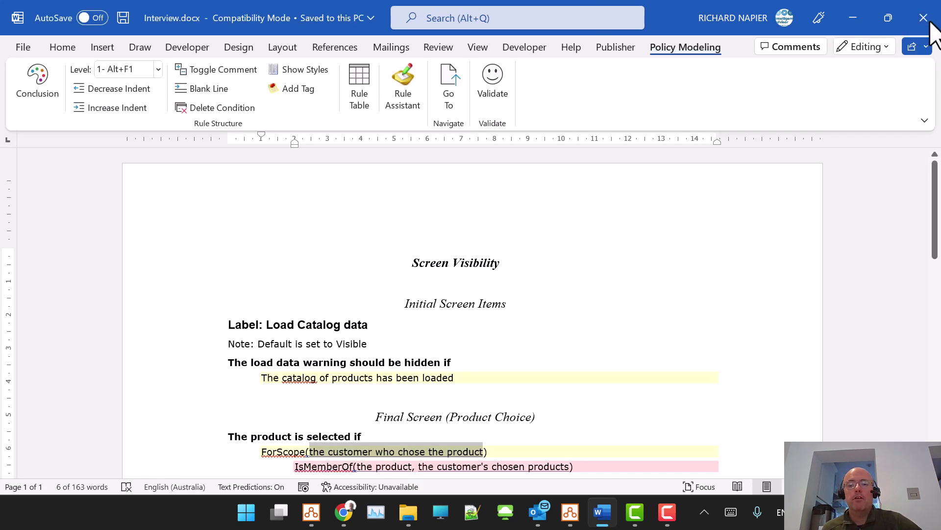
{"action": "scroll", "coordinate": [662, 221], "scroll_direction": "down", "scroll_amount": 1}
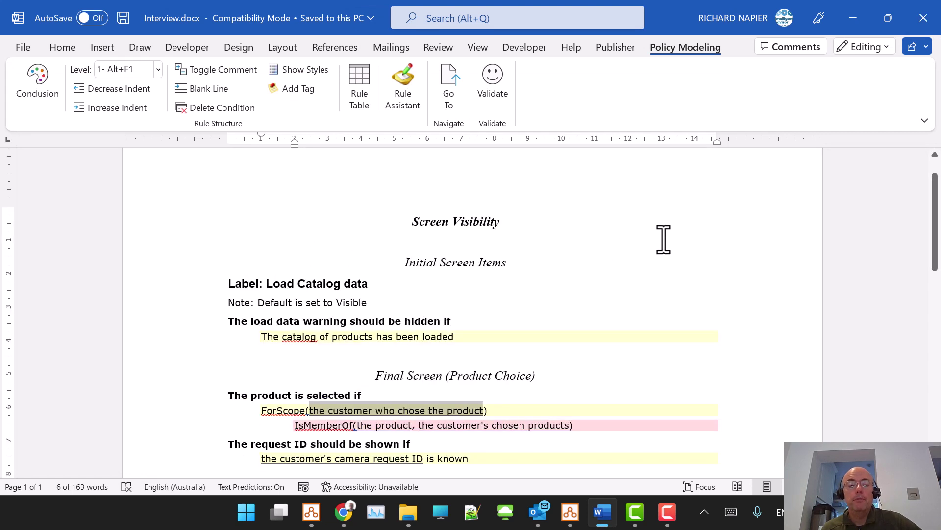
{"action": "scroll", "coordinate": [663, 239], "scroll_direction": "down", "scroll_amount": 1}
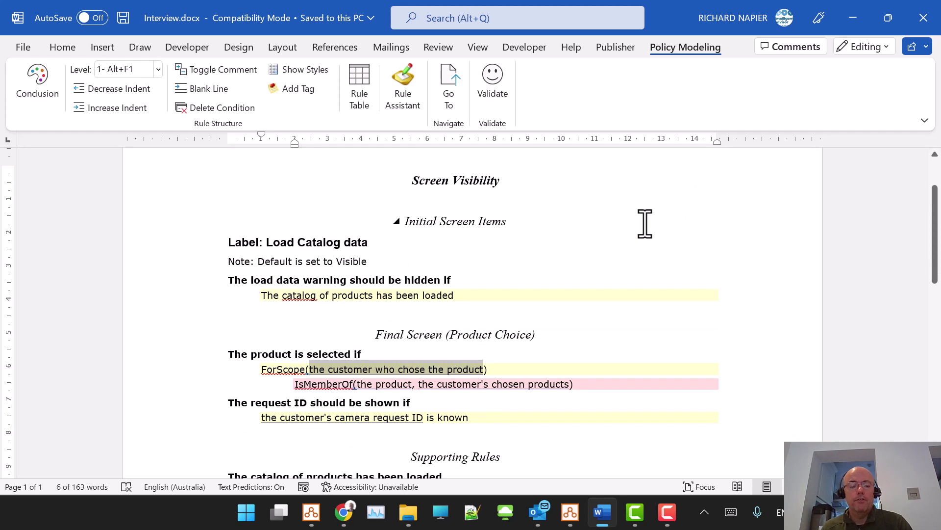
{"action": "key", "text": "alt+Tab"}
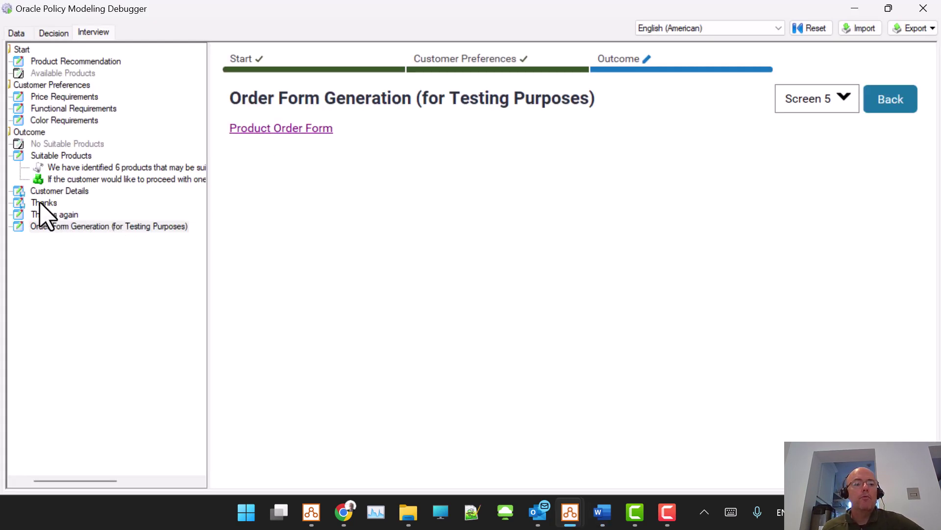
Step: In the debugger's Data view, list product instances and select the customer's chosen products relationship
{"action": "left_click", "coordinate": [17, 32]}
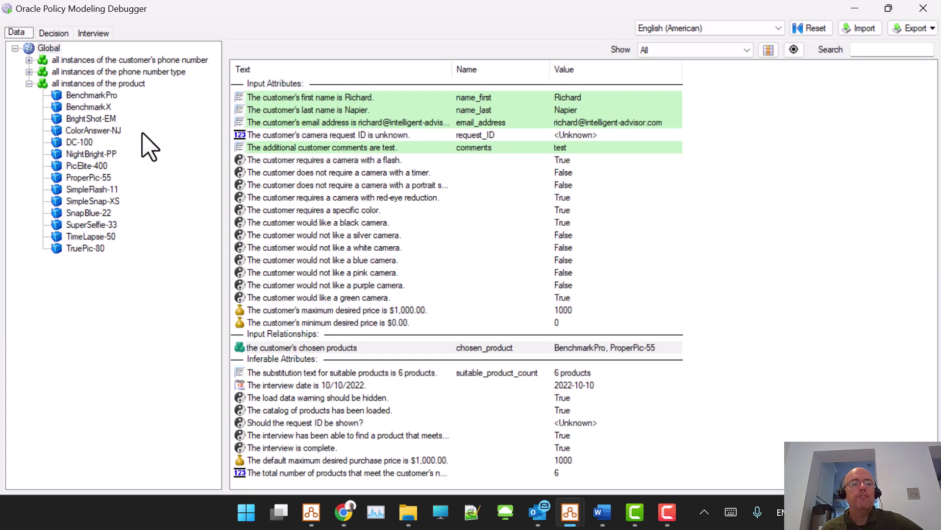
{"action": "left_click", "coordinate": [91, 84]}
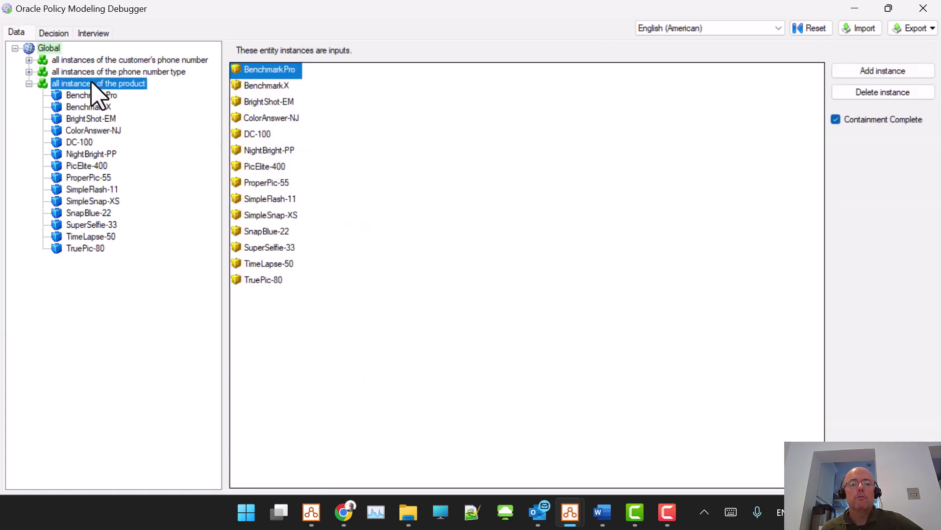
{"action": "left_click", "coordinate": [48, 48]}
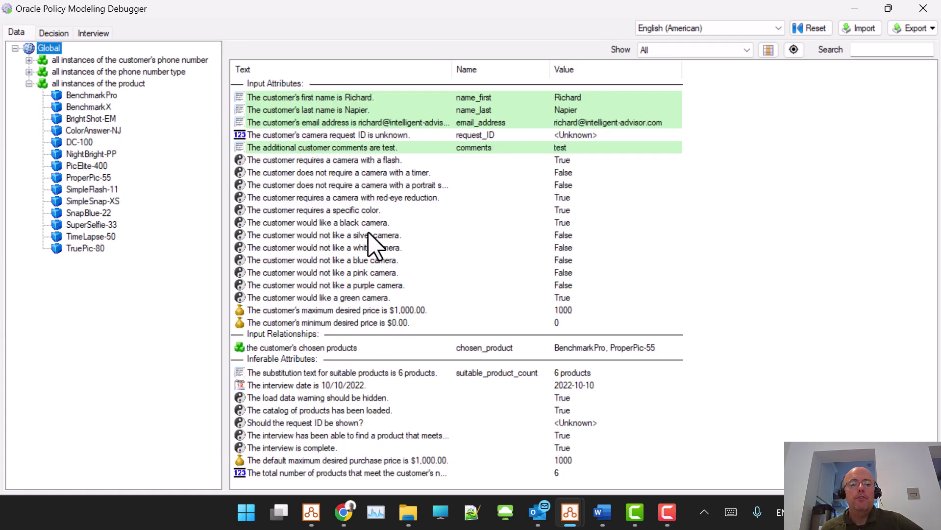
{"action": "left_click", "coordinate": [316, 348]}
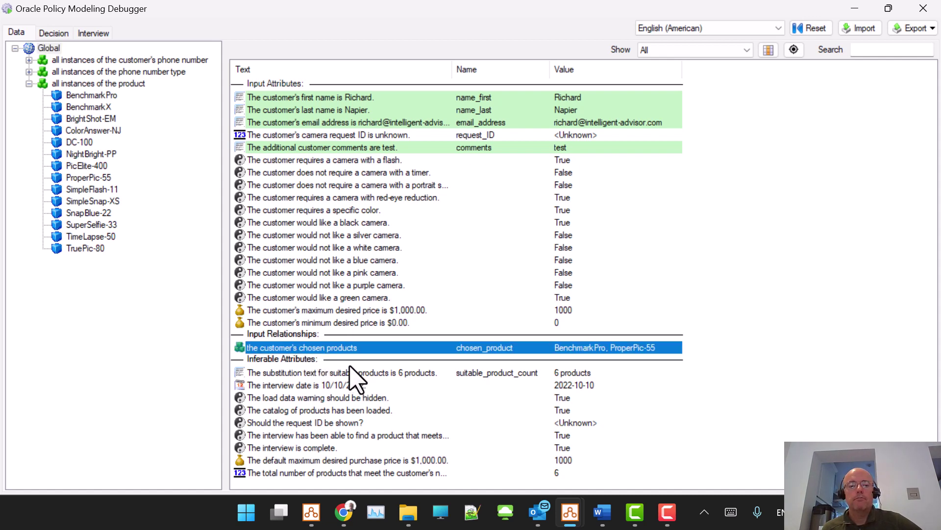
Step: In Interview.docx, select the product-selected rule and its ForScope line
{"action": "key", "text": "alt+Tab"}
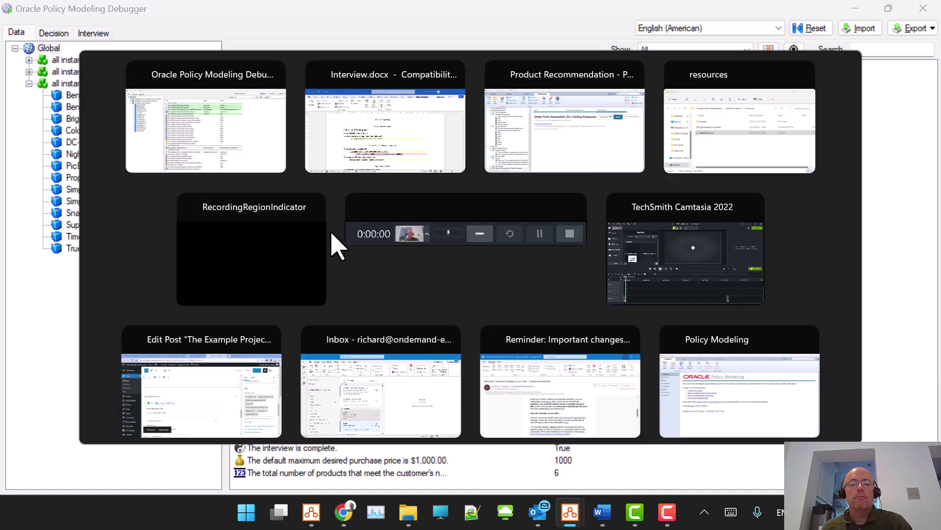
{"action": "left_click", "coordinate": [390, 317]}
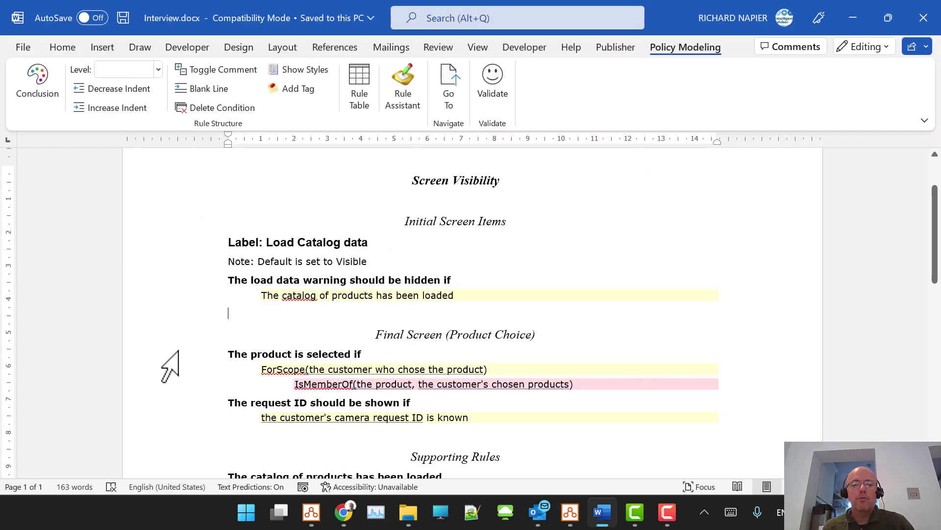
{"action": "left_click_drag", "start_coordinate": [179, 351], "coordinate": [176, 381]}
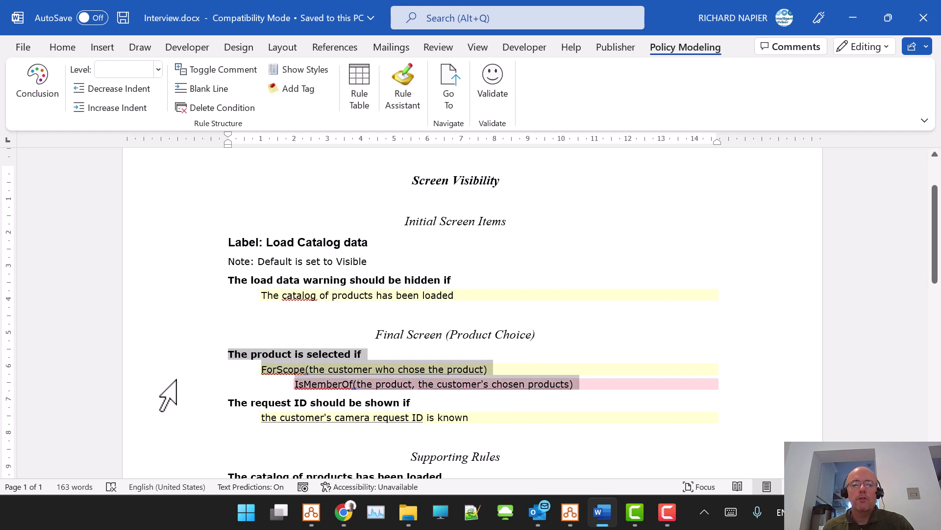
{"action": "left_click", "coordinate": [476, 368]}
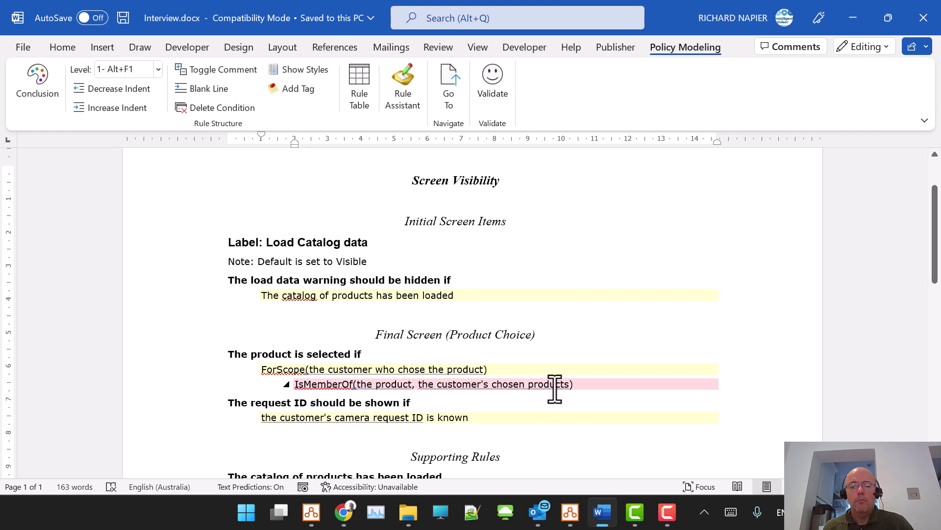
Step: Compare all product instances with the rule's chosen-products phrase, then switch to the Policy Modeling project
{"action": "key", "text": "alt+Tab"}
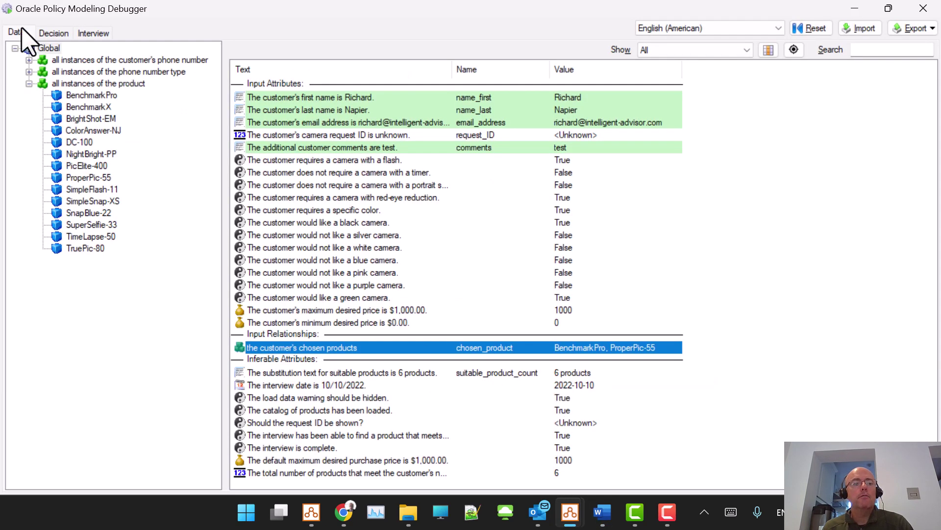
{"action": "left_click", "coordinate": [22, 31]}
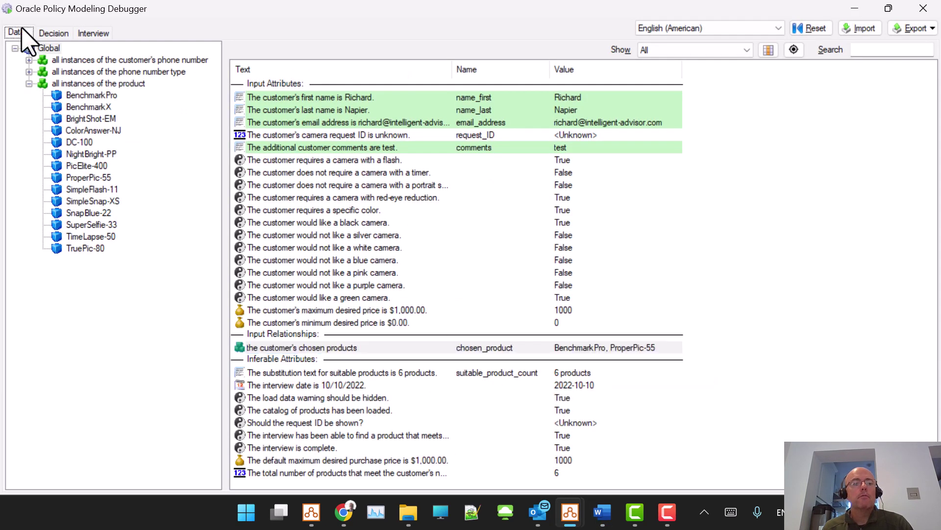
{"action": "left_click", "coordinate": [112, 83]}
{"action": "key", "text": "alt+Tab"}
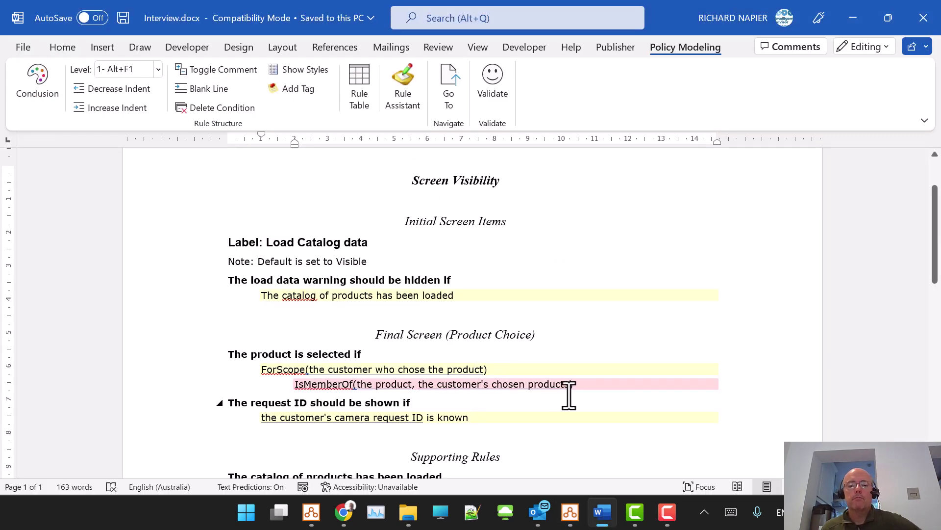
{"action": "left_click_drag", "start_coordinate": [424, 386], "coordinate": [558, 387]}
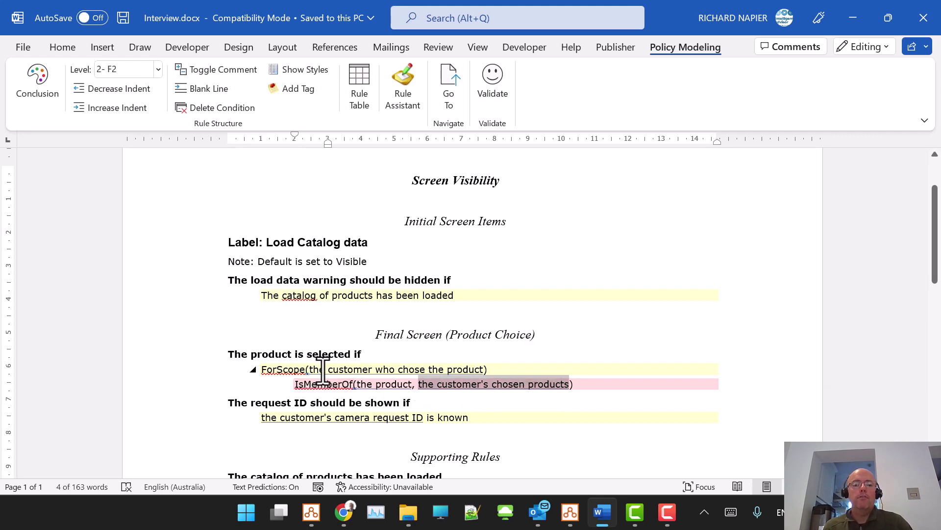
{"action": "key", "text": "alt+Tab"}
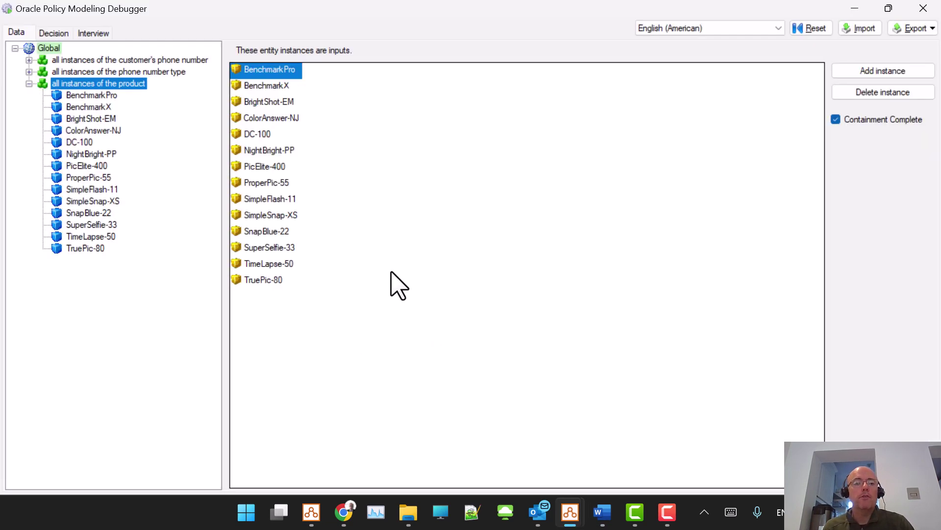
{"action": "key", "text": "alt+Tab"}
{"action": "key", "text": "alt+Tab"}
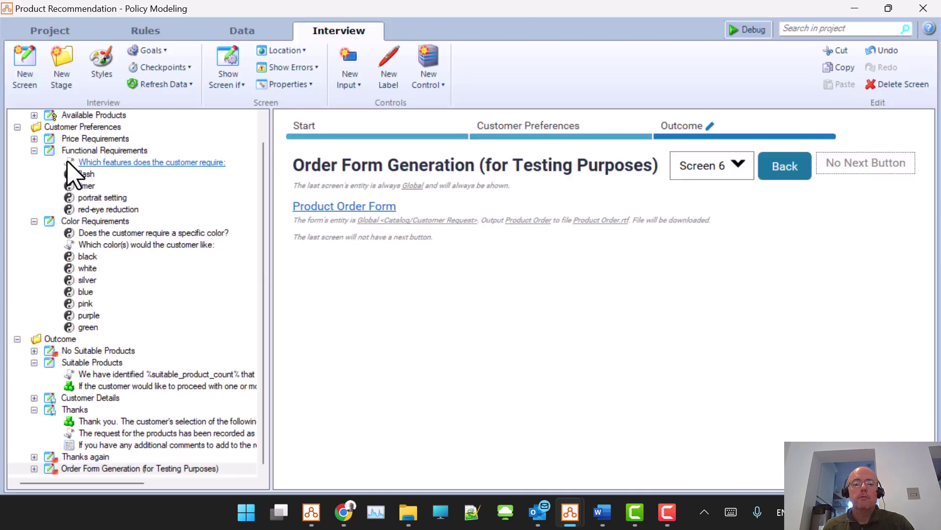
Step: Review the Global entity's One To Many 'the customer's chosen products' relationship and its reverse wording
{"action": "left_click", "coordinate": [250, 32]}
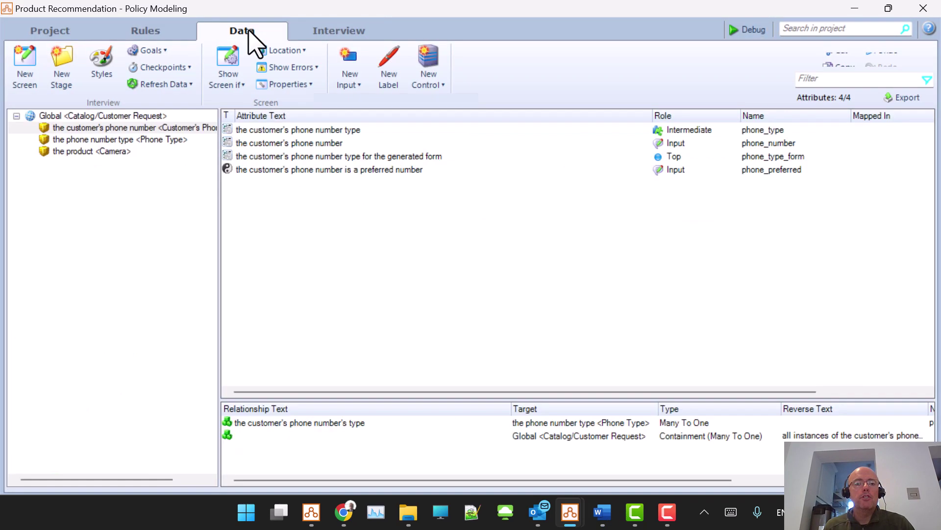
{"action": "left_click", "coordinate": [97, 117]}
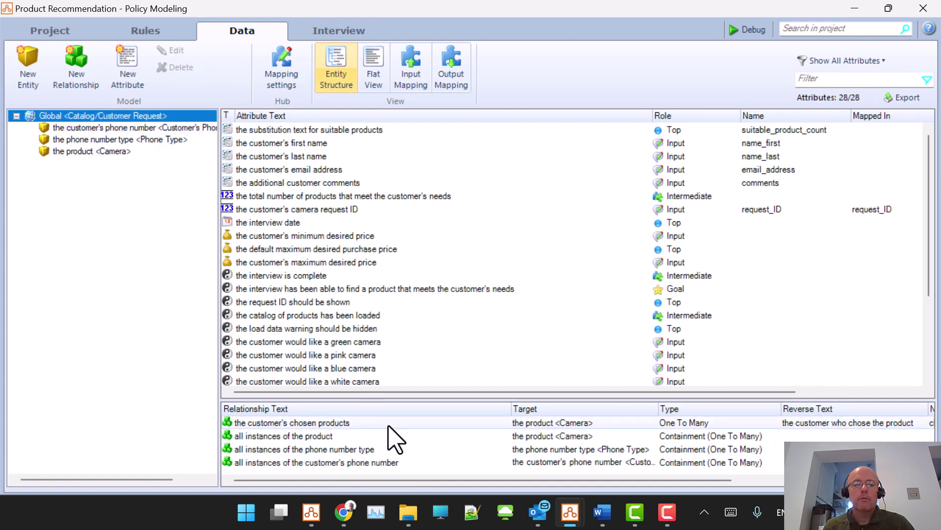
{"action": "double_click", "coordinate": [368, 422]}
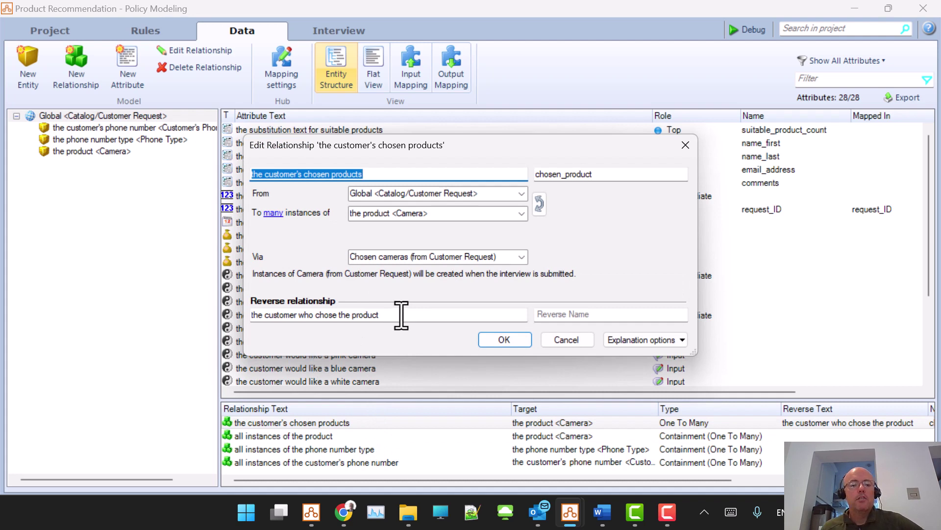
{"action": "left_click_drag", "start_coordinate": [399, 314], "coordinate": [252, 315]}
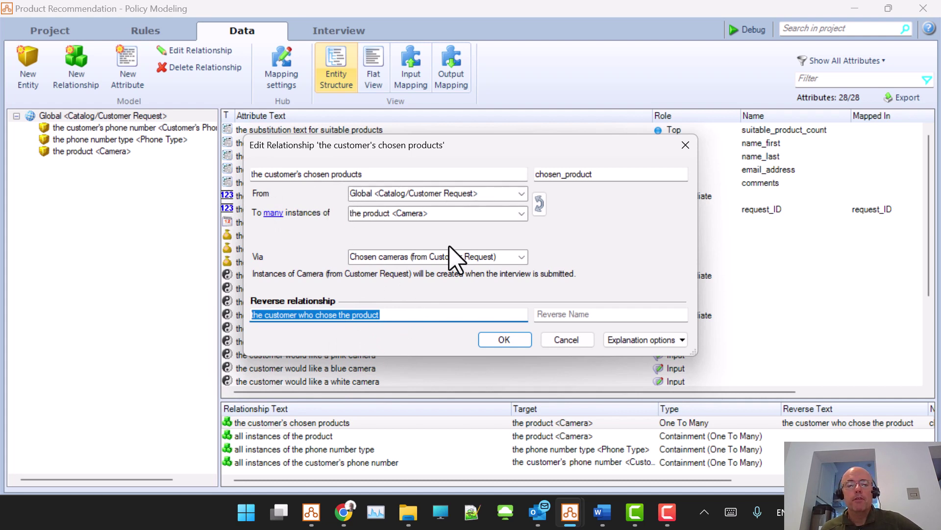
{"action": "left_click", "coordinate": [394, 315]}
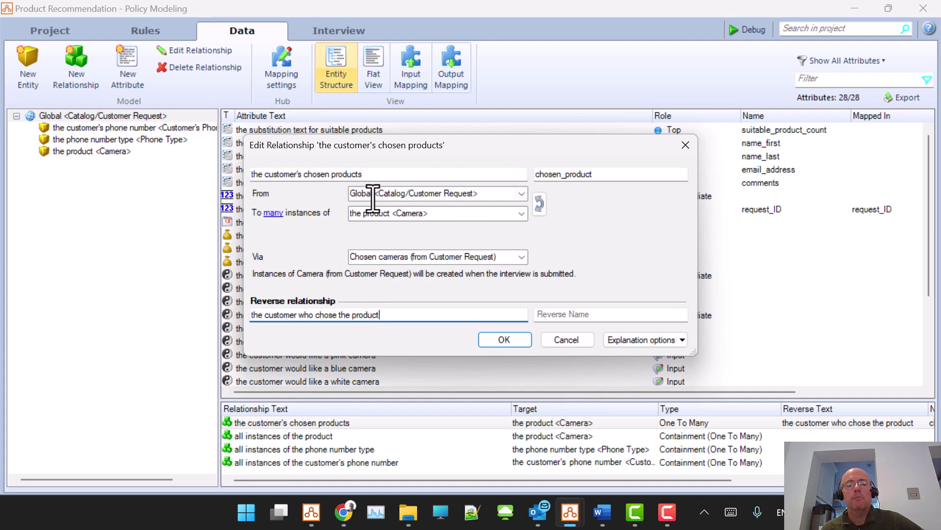
{"action": "left_click", "coordinate": [505, 339]}
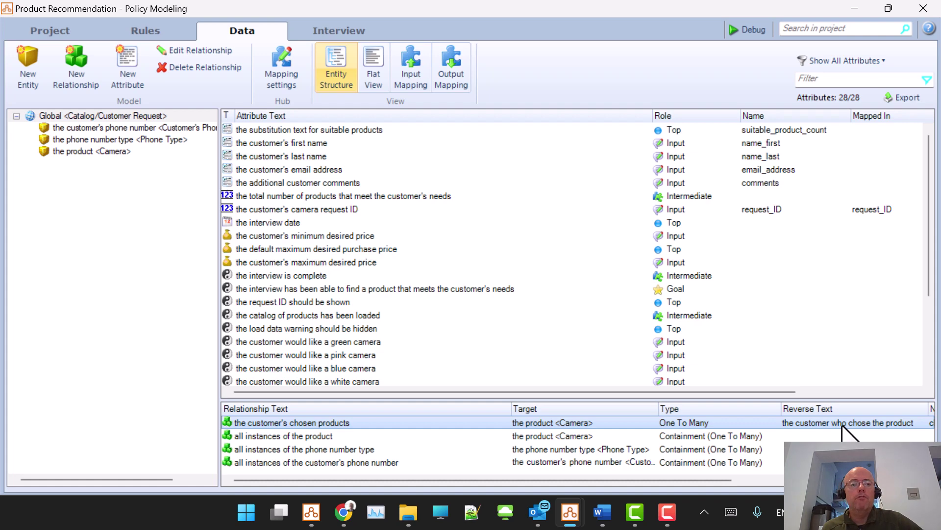
Step: Inspect the Camera entity's reverse relationship to chosen products without changes, then launch the Debugger
{"action": "left_click", "coordinate": [106, 152]}
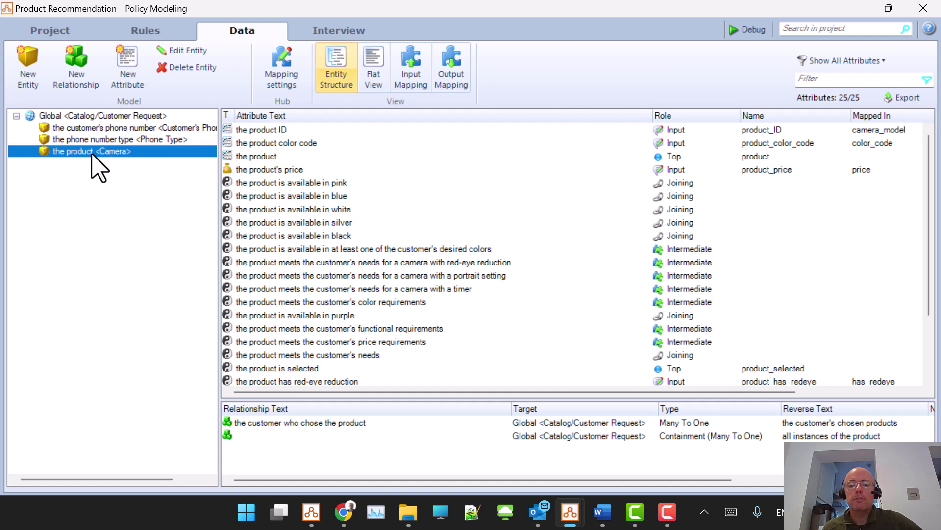
{"action": "left_click", "coordinate": [395, 422]}
{"action": "double_click", "coordinate": [395, 422]}
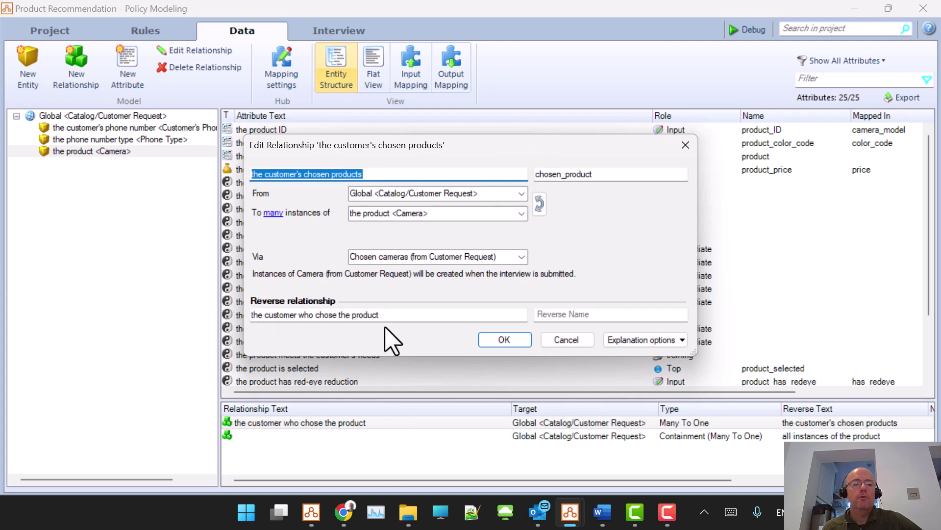
{"action": "left_click", "coordinate": [579, 339]}
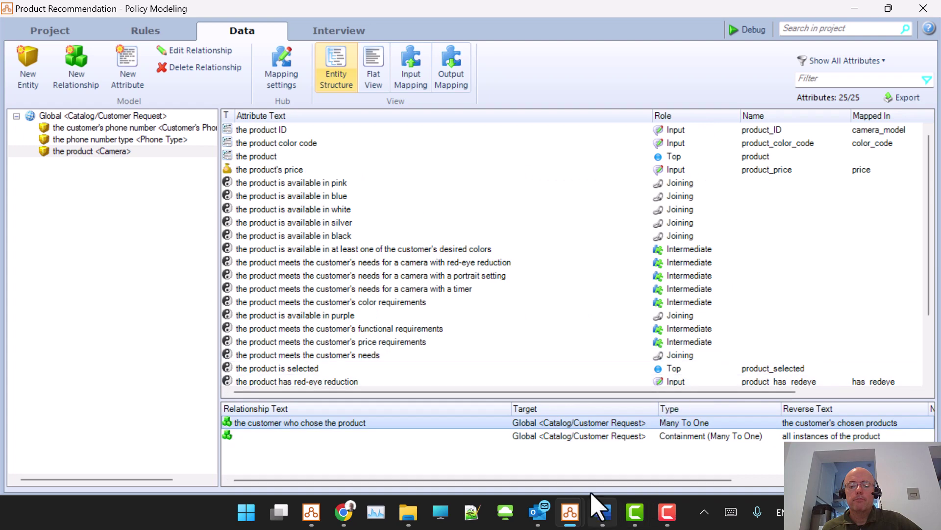
{"action": "left_click", "coordinate": [741, 30]}
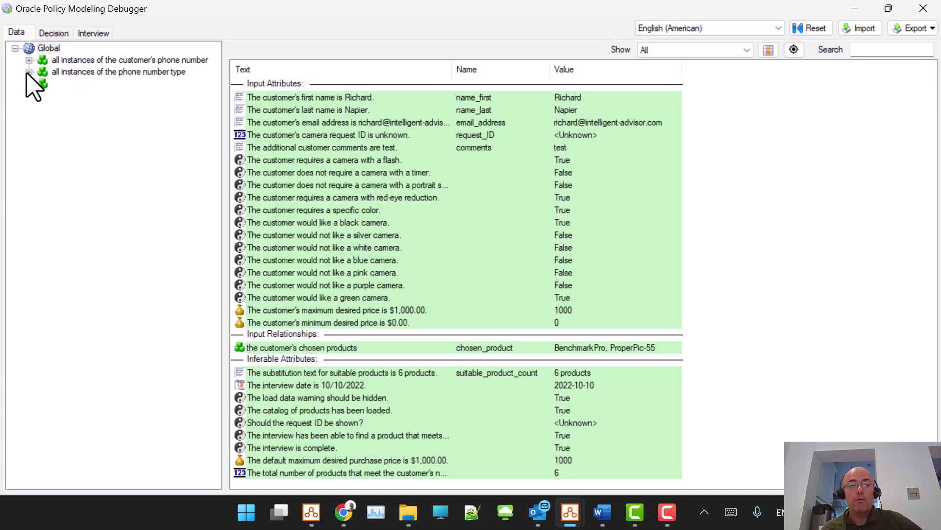
Step: Check the Relationship Usage of 'the customer's chosen products' to see where rules collect and use it
{"action": "right_click", "coordinate": [288, 349]}
{"action": "mouse_move", "coordinate": [390, 399]}
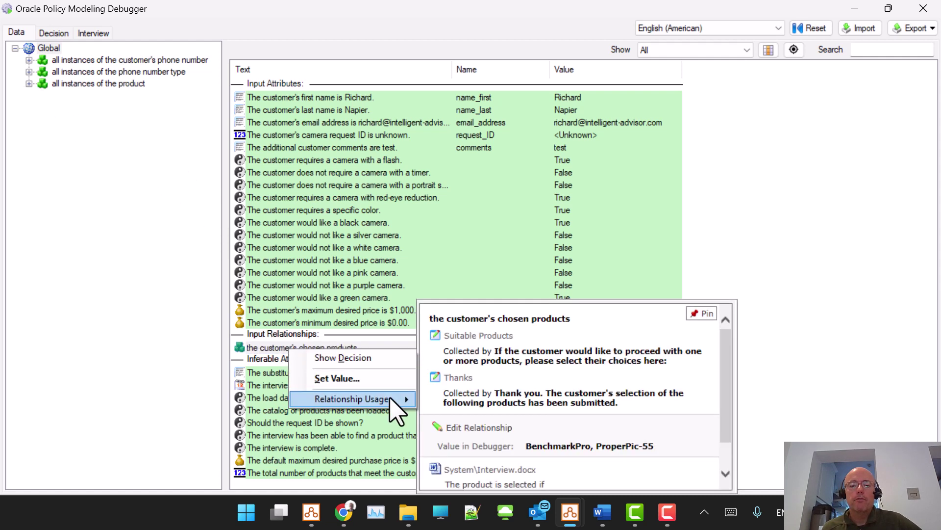
{"action": "scroll", "coordinate": [600, 342], "scroll_direction": "down", "scroll_amount": 3}
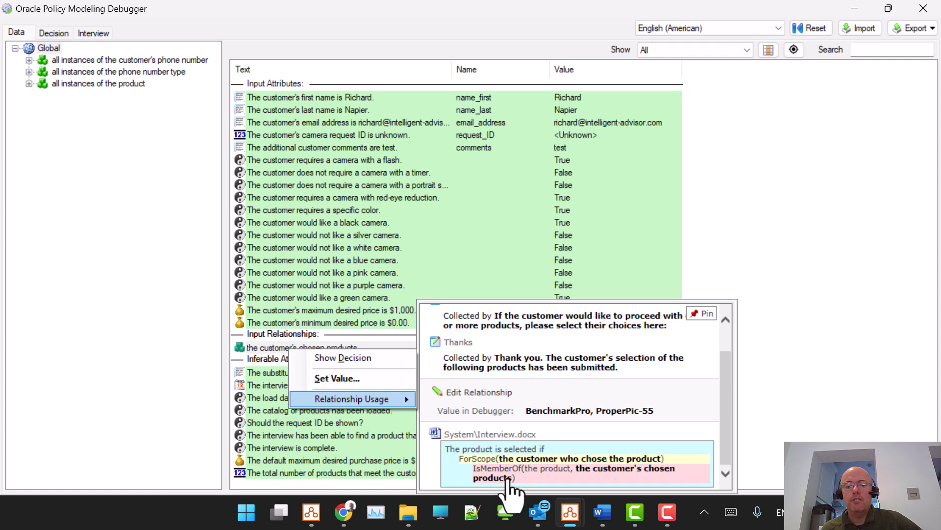
{"action": "key", "text": "Escape"}
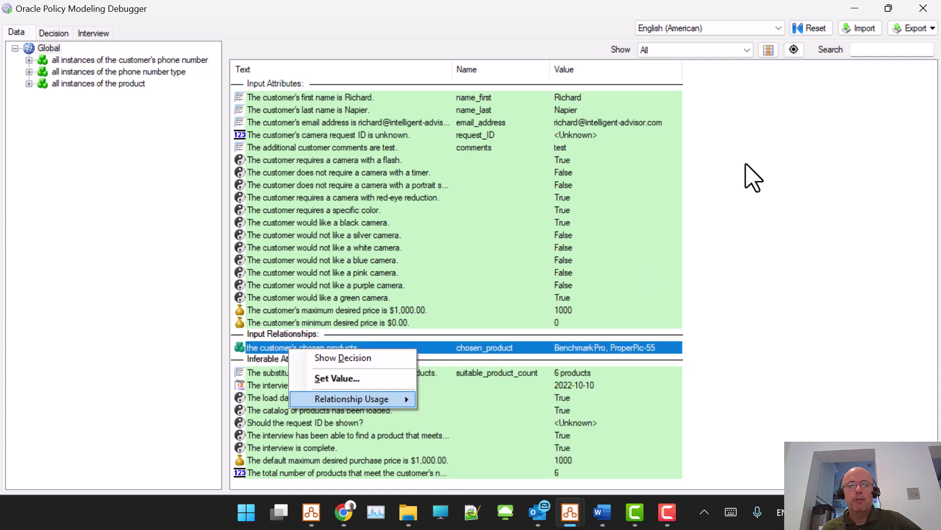
{"action": "key", "text": "Escape"}
{"action": "left_click", "coordinate": [443, 120]}
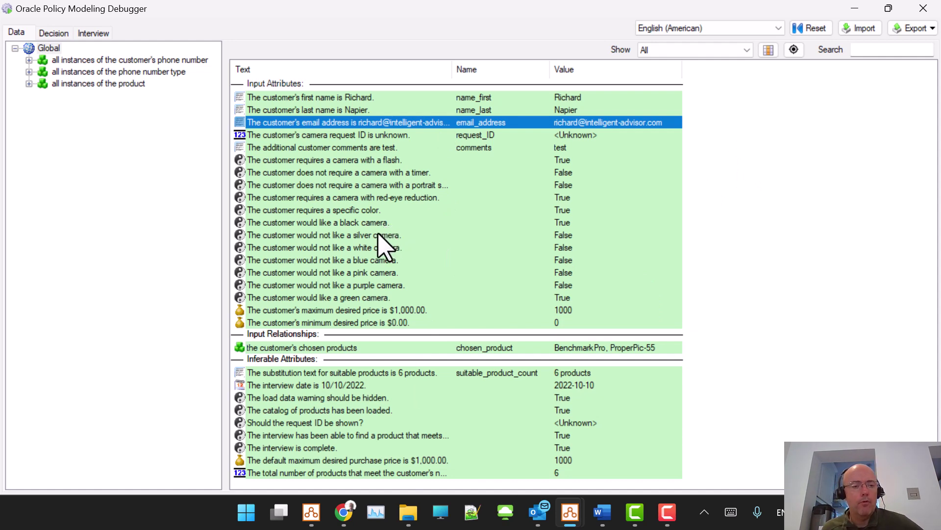
Step: Close the Debugger and list the rule documents: Main Rules.docx, Product Detail.xlsx, Interview.docx, Substitution.docx
{"action": "left_click", "coordinate": [923, 9]}
{"action": "left_click", "coordinate": [339, 32]}
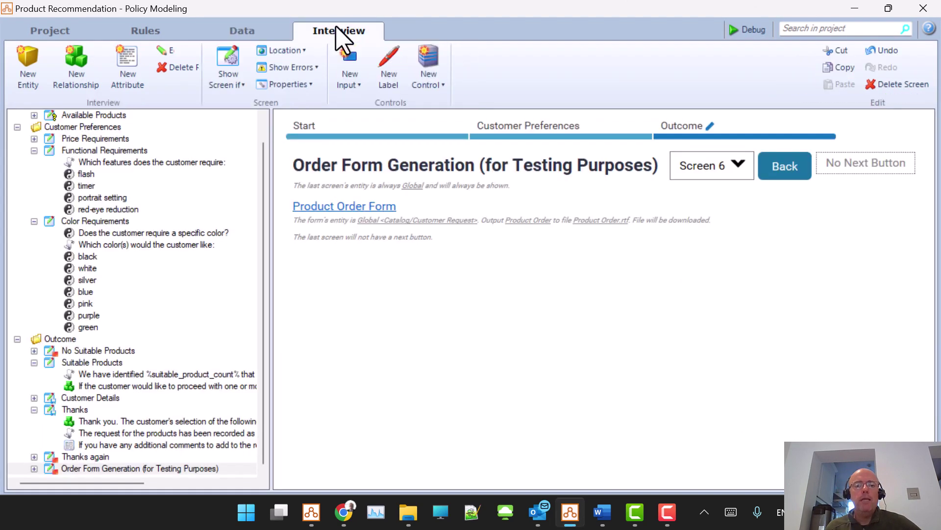
{"action": "left_click", "coordinate": [243, 32]}
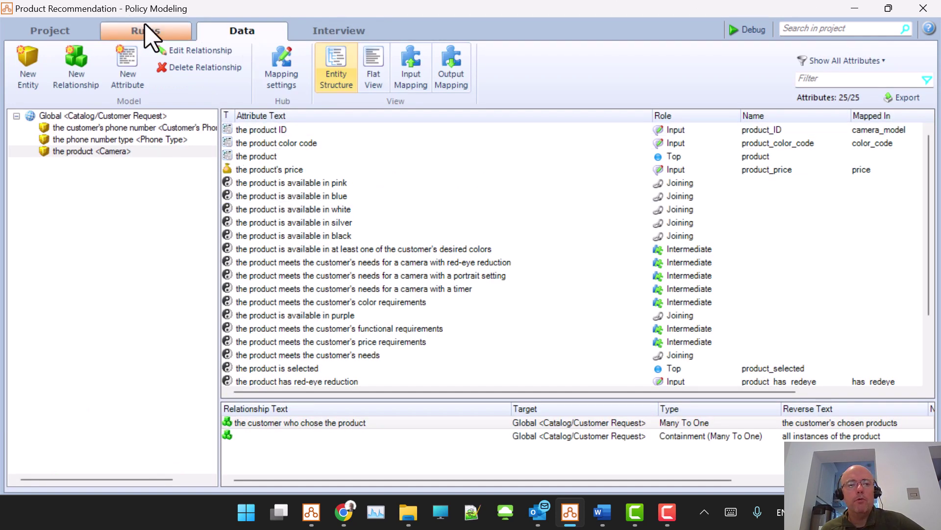
{"action": "left_click", "coordinate": [150, 31]}
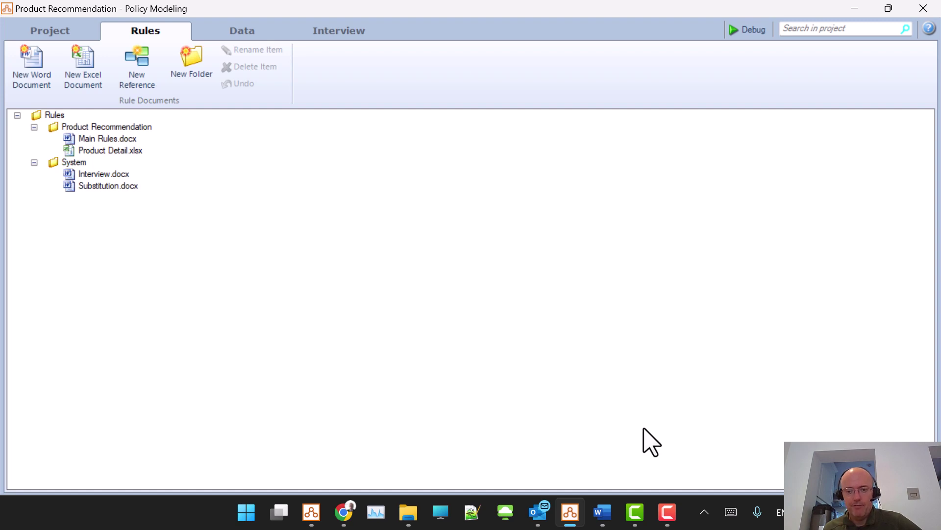
{"action": "left_click", "coordinate": [667, 511]}
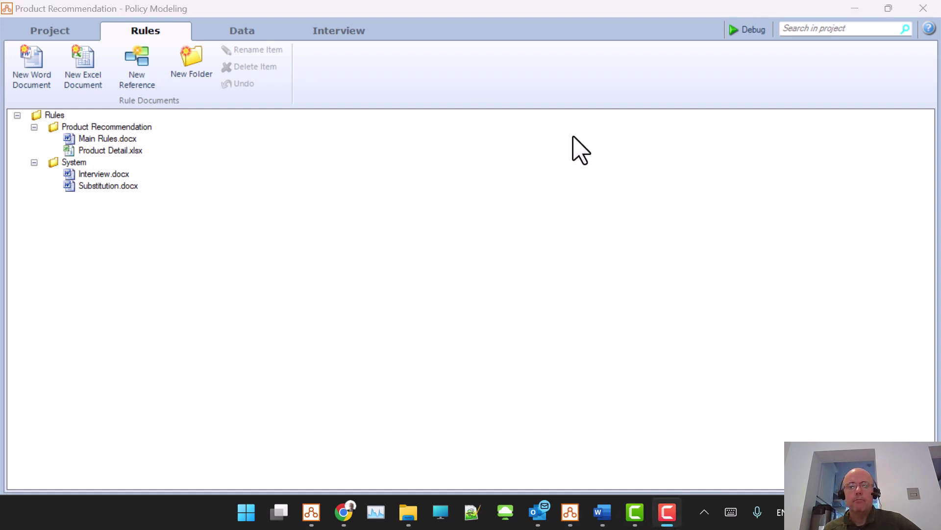